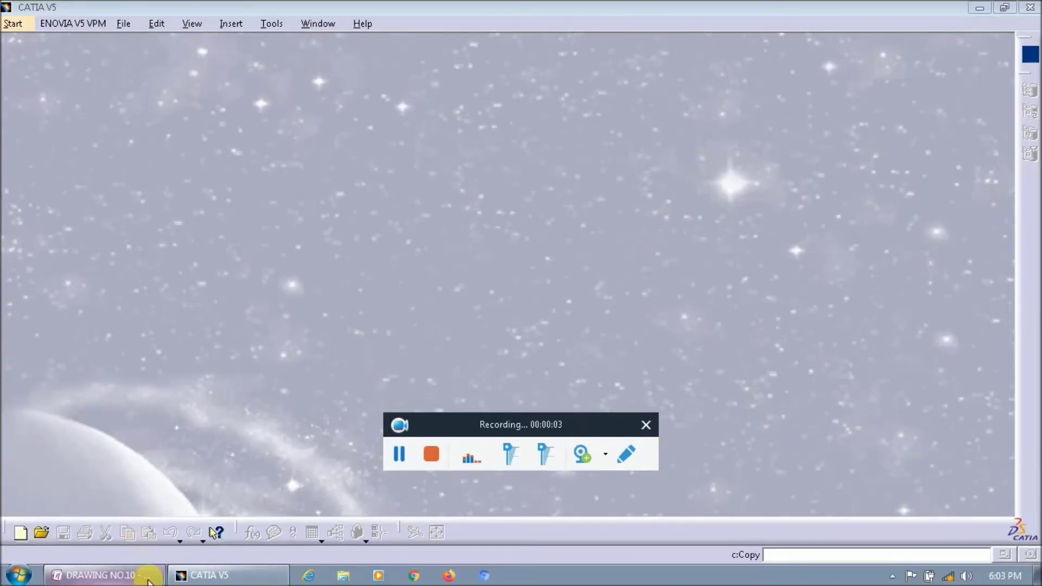
# View the pin's reference drawing in OneNote, then return to CATIA.
pyautogui.click(146, 573)
pyautogui.click(773, 496)
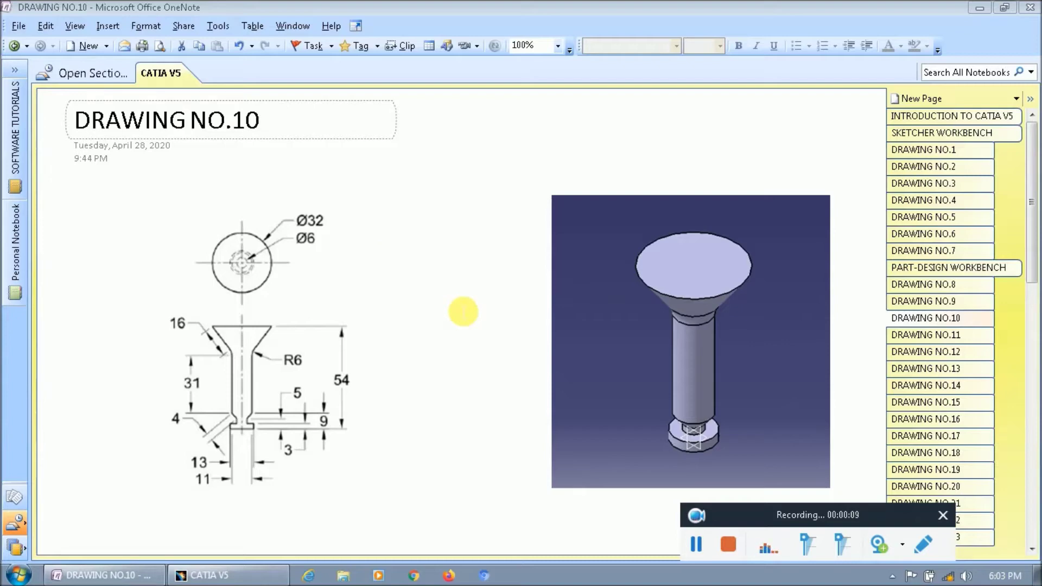
pyautogui.click(228, 575)
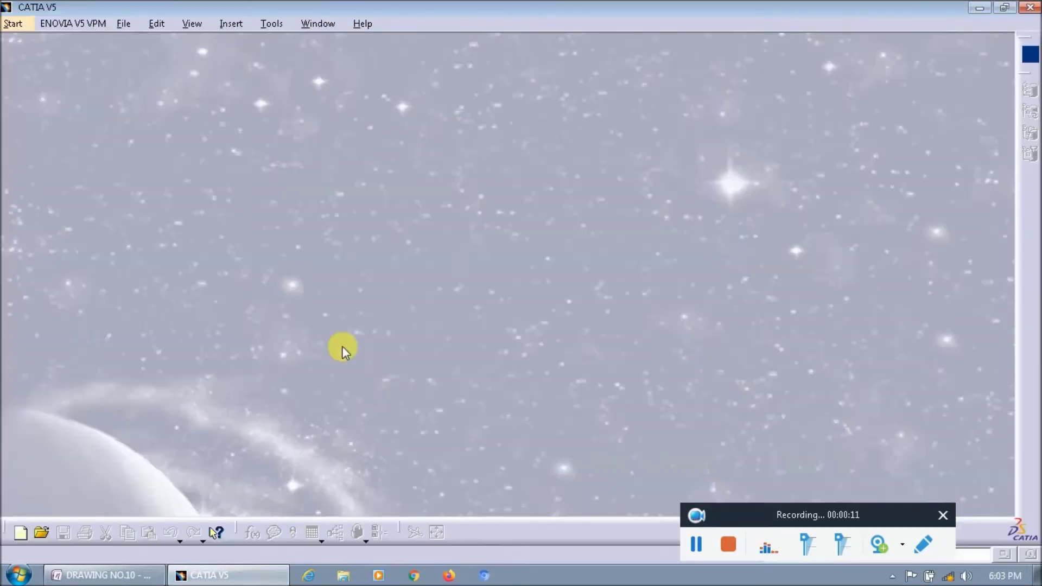
# Create Part1 in Part Design and open a sketch on the yz plane.
pyautogui.click(22, 24)
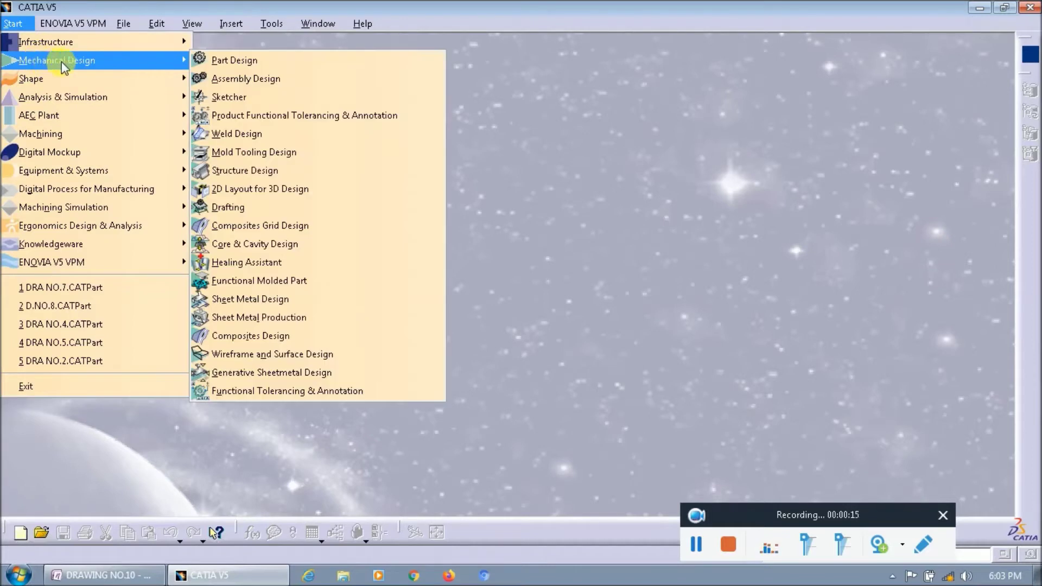
pyautogui.click(233, 62)
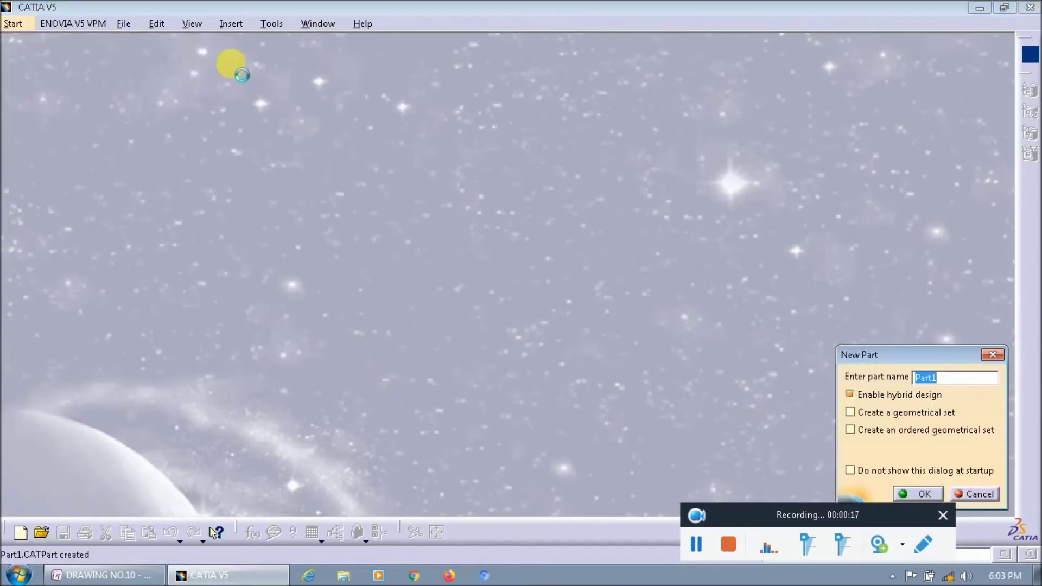
pyautogui.click(915, 494)
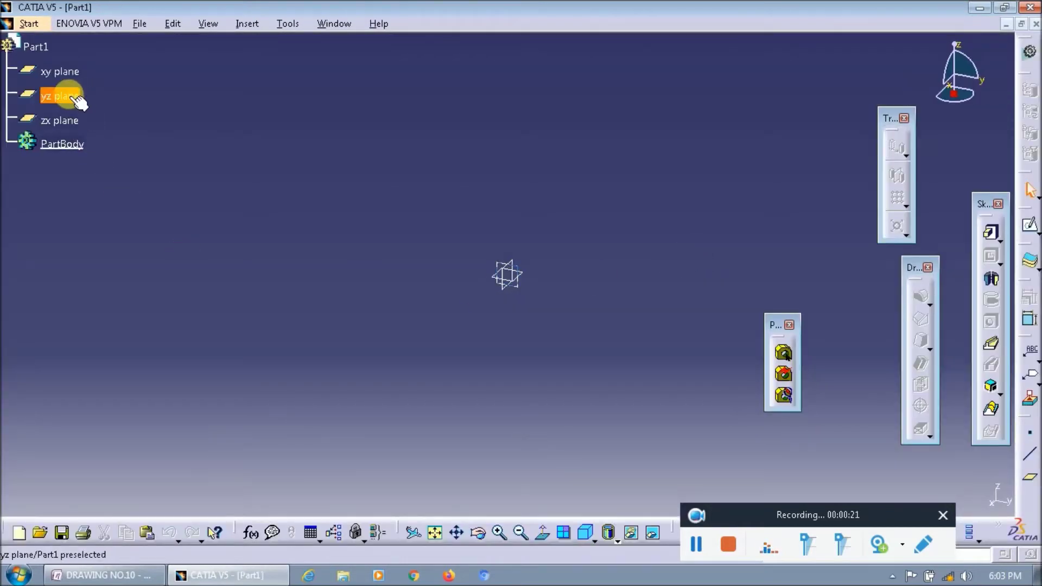
pyautogui.click(71, 98)
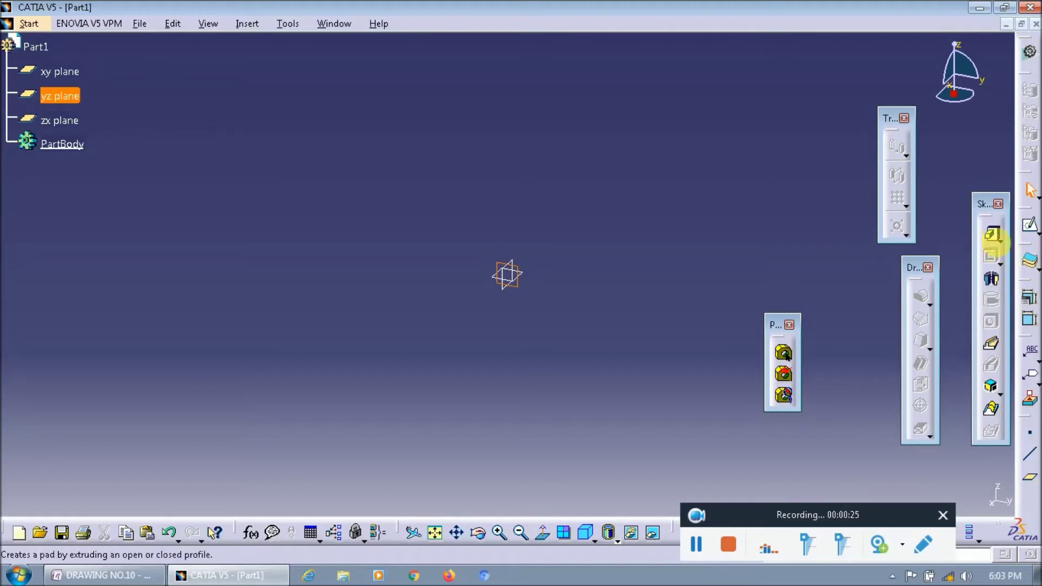
pyautogui.click(1027, 230)
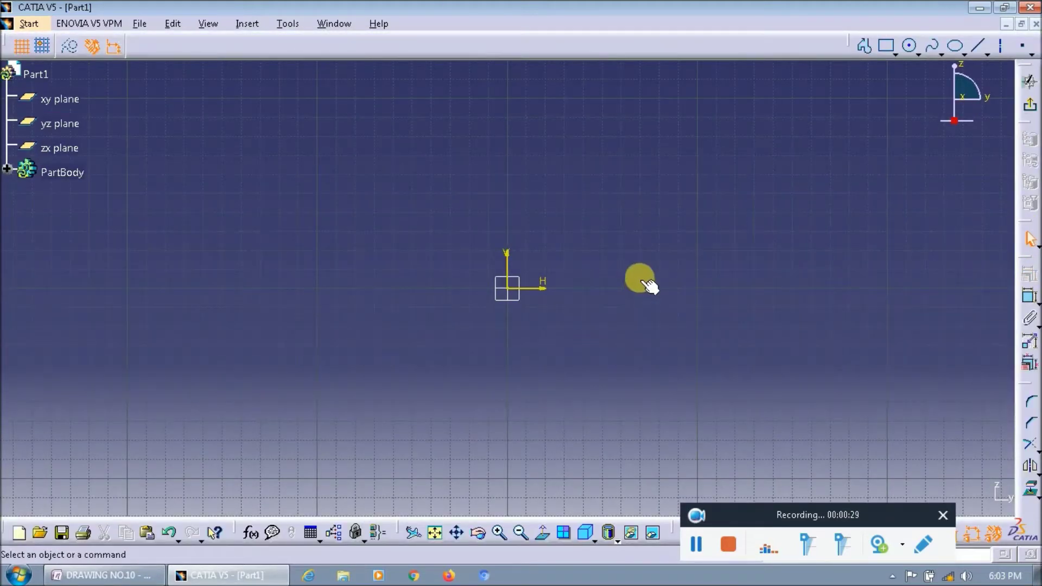
pyautogui.moveTo(778, 518); pyautogui.dragTo(778, 465)
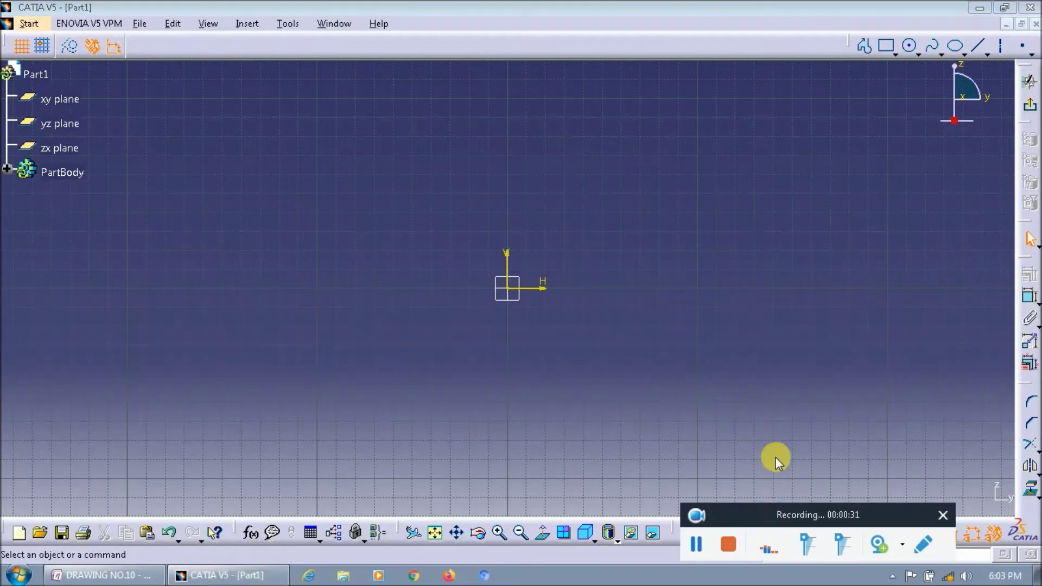
pyautogui.click(106, 575)
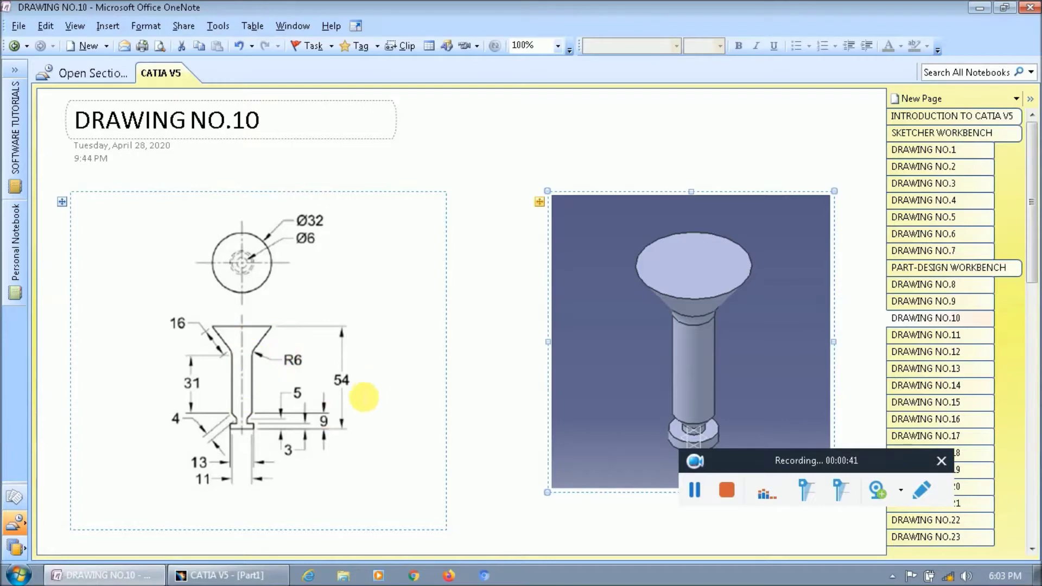
pyautogui.click(244, 575)
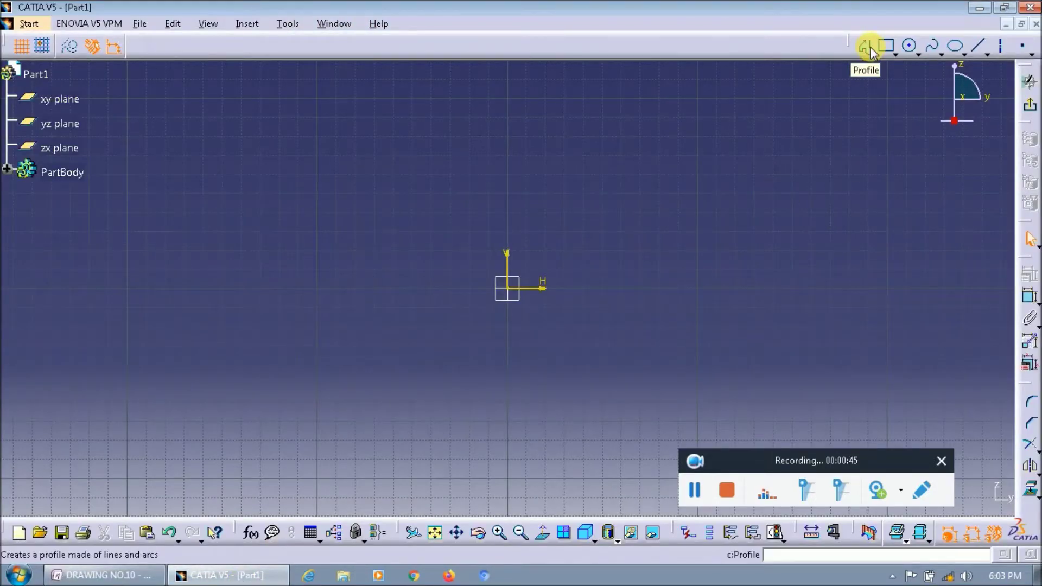
# Start the profile on the vertical axis: head top line, slanted countersink line, vertical shank line.
pyautogui.click(869, 47)
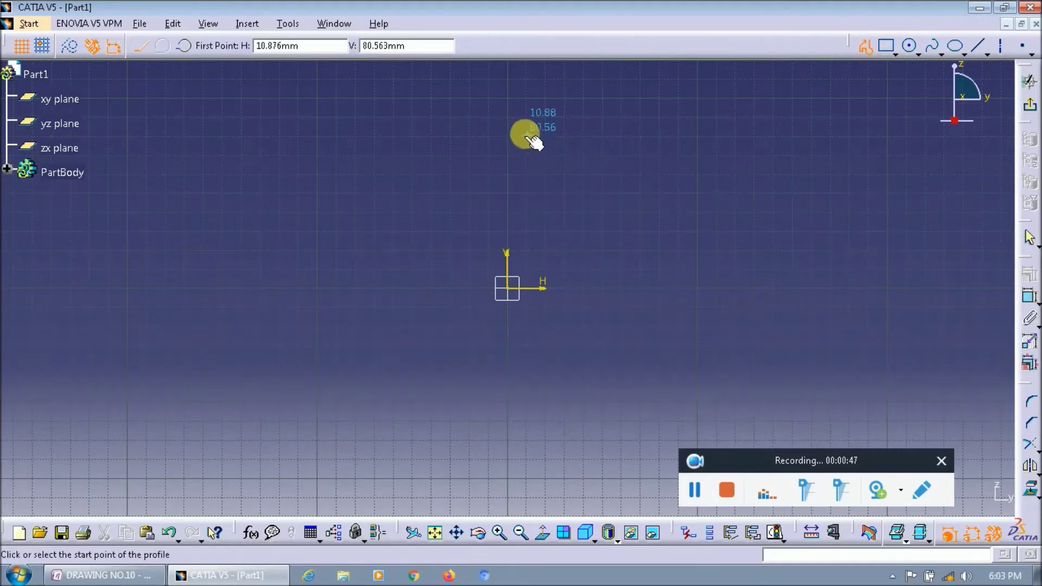
pyautogui.click(507, 116)
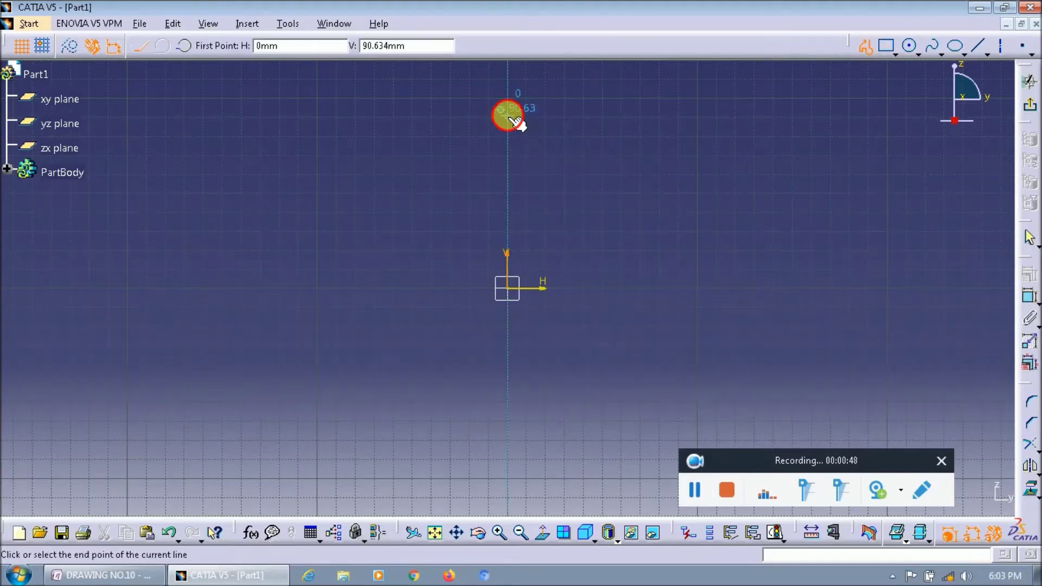
pyautogui.click(653, 116)
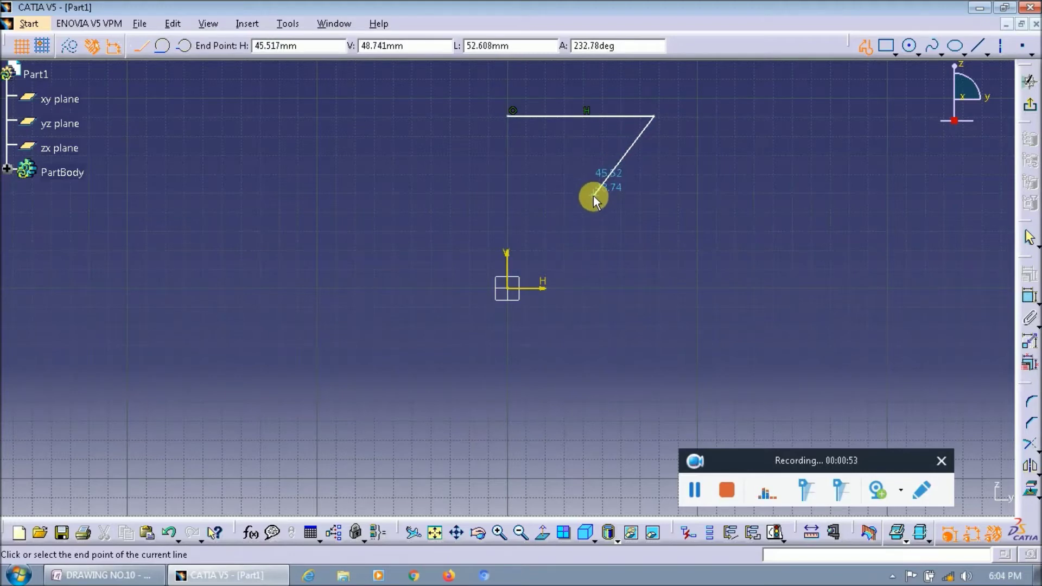
pyautogui.click(104, 576)
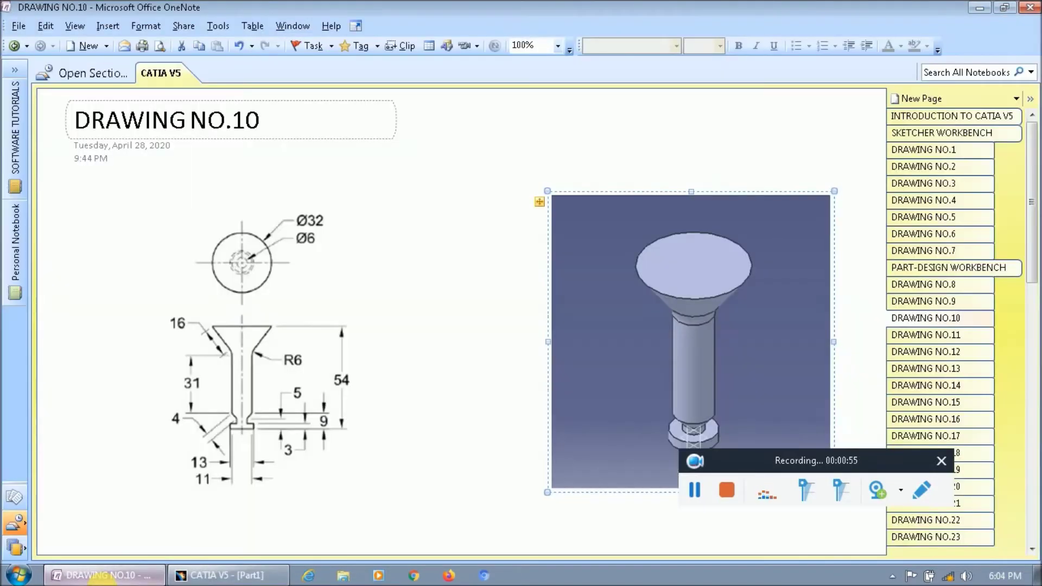
pyautogui.click(131, 577)
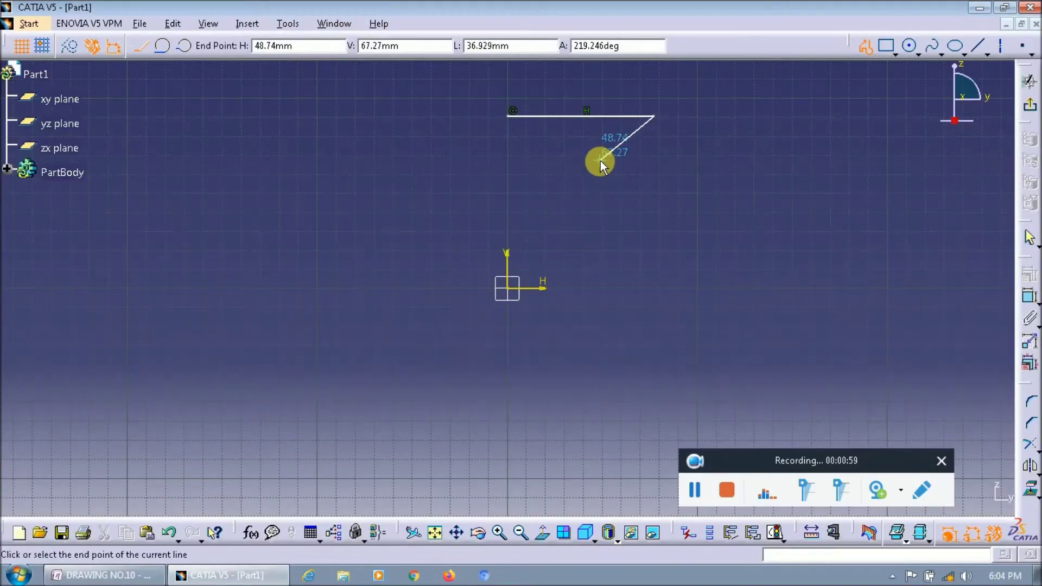
pyautogui.click(604, 157)
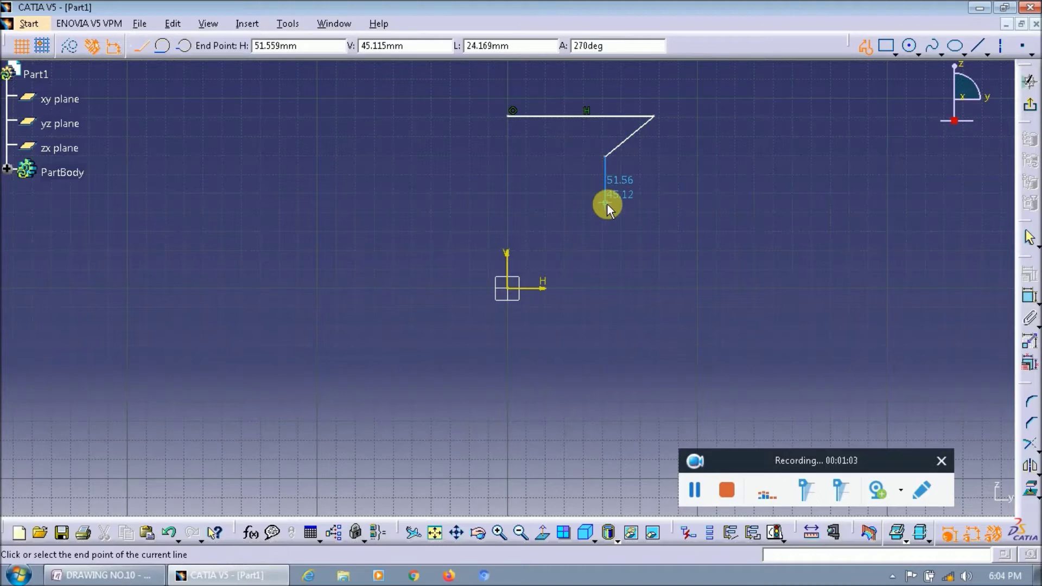
pyautogui.hotkey('alt', 'Tab')
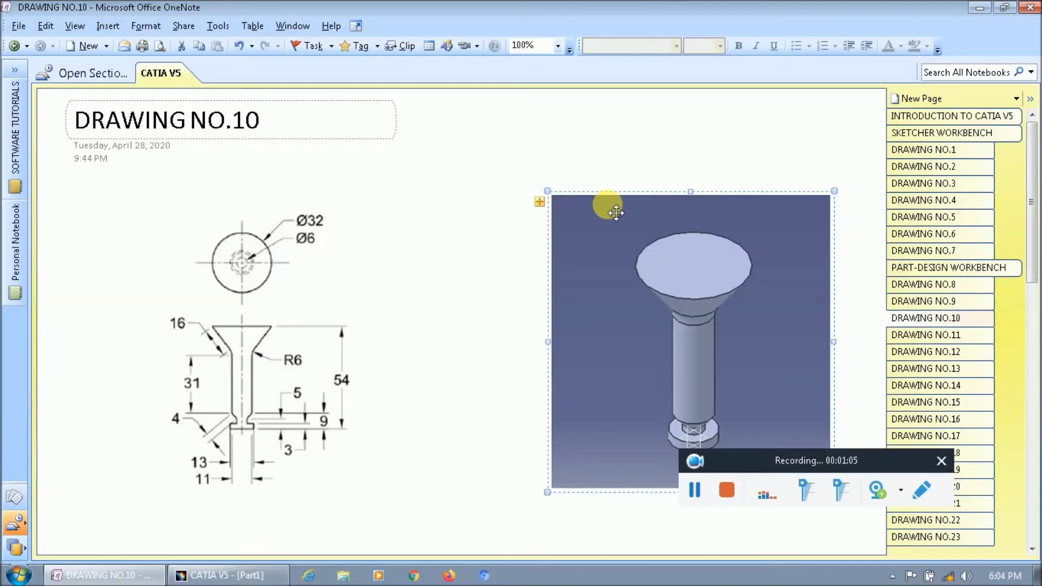
pyautogui.hotkey('alt', 'Tab')
pyautogui.click(607, 219)
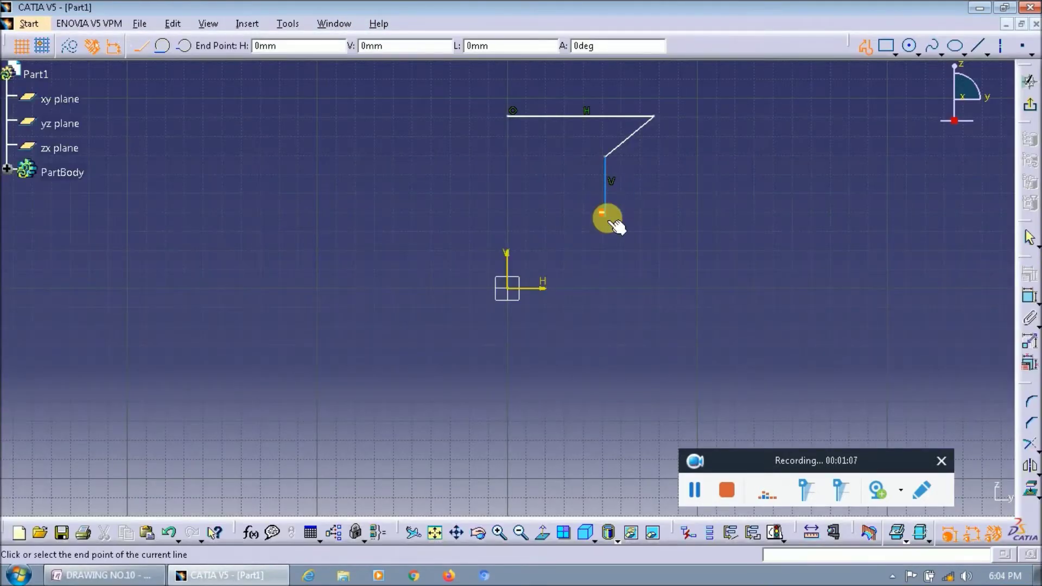
# Close the profile with the lower step lines down to the horizontal axis.
pyautogui.hotkey('alt', 'Tab')
pyautogui.hotkey('alt', 'Tab')
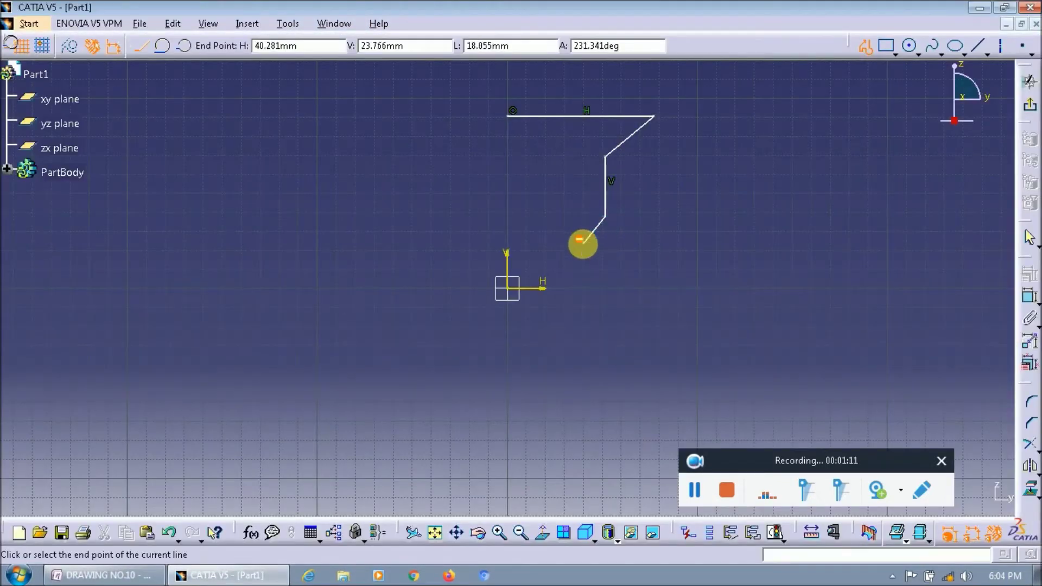
pyautogui.hotkey('alt', 'Tab')
pyautogui.hotkey('alt', 'Tab')
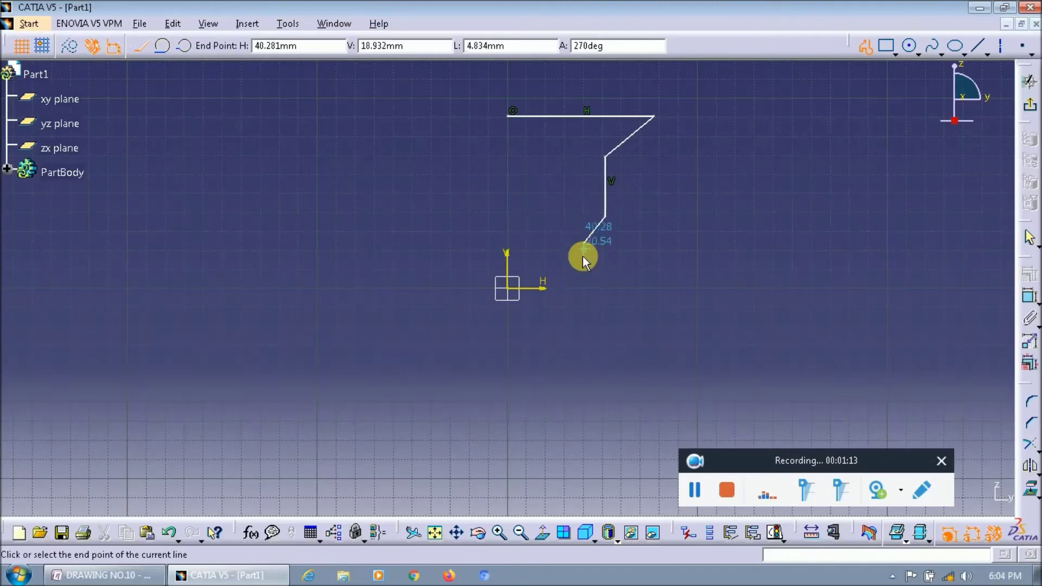
pyautogui.hotkey('alt', 'Tab')
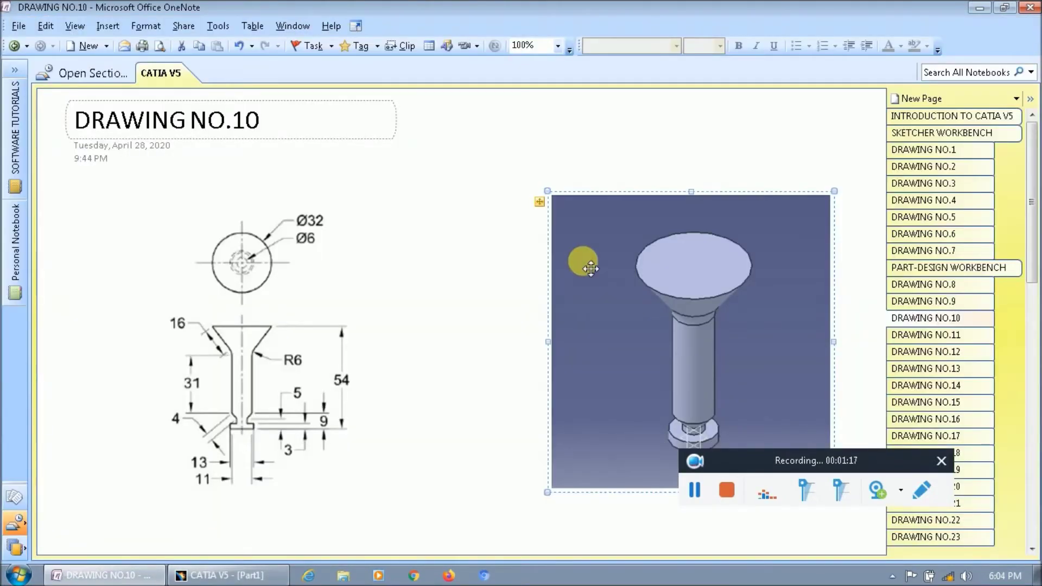
pyautogui.hotkey('alt', 'Tab')
pyautogui.click(583, 259)
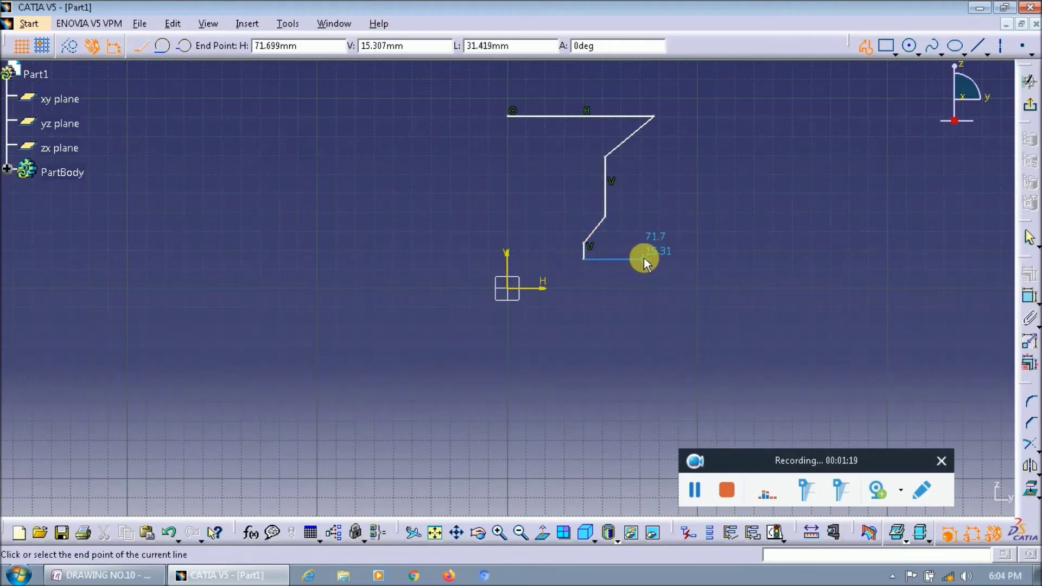
pyautogui.hotkey('alt', 'Tab')
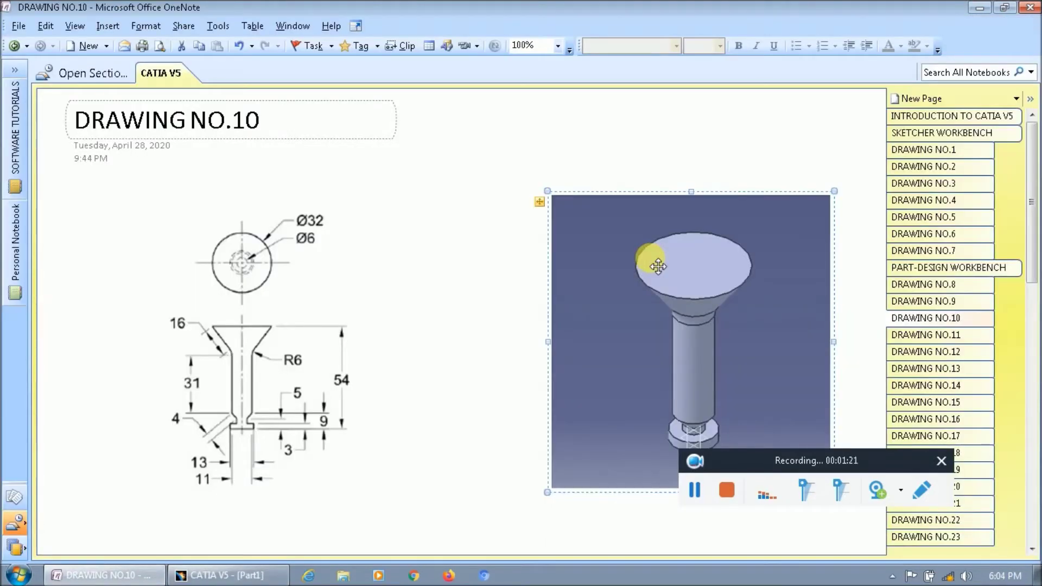
pyautogui.hotkey('alt', 'Tab')
pyautogui.click(650, 258)
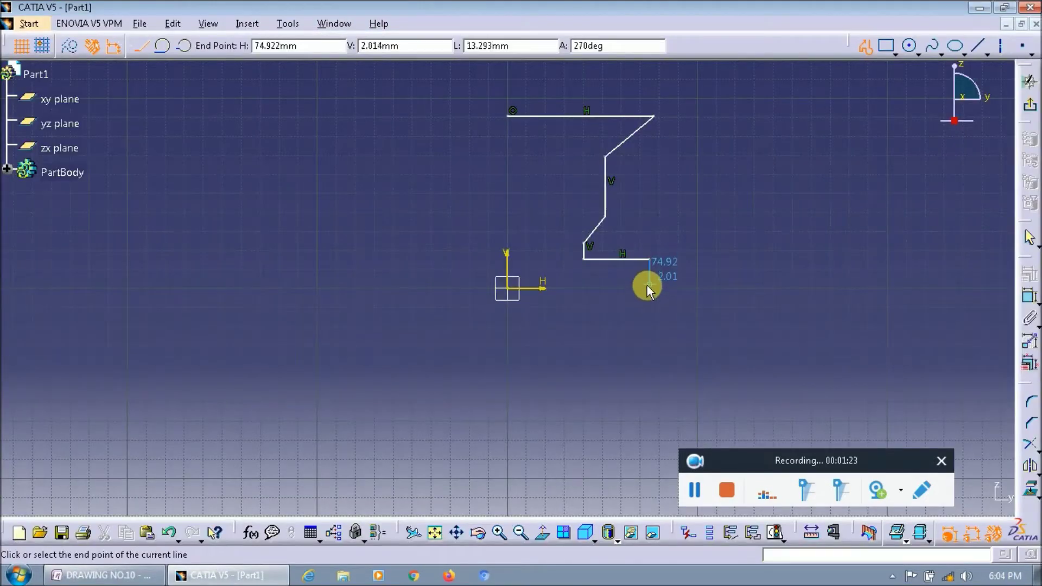
pyautogui.click(649, 287)
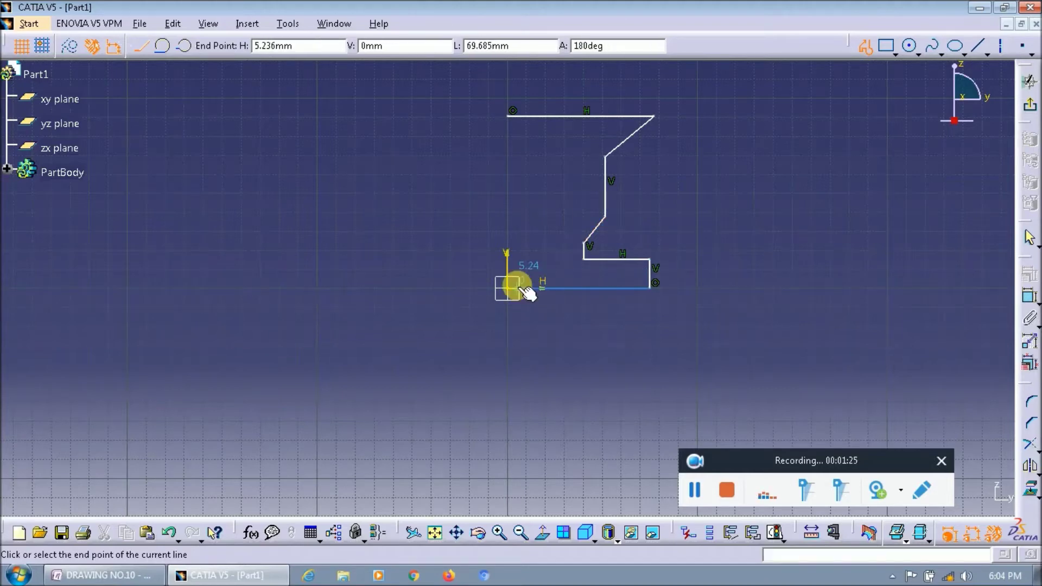
pyautogui.hotkey('alt', 'Tab')
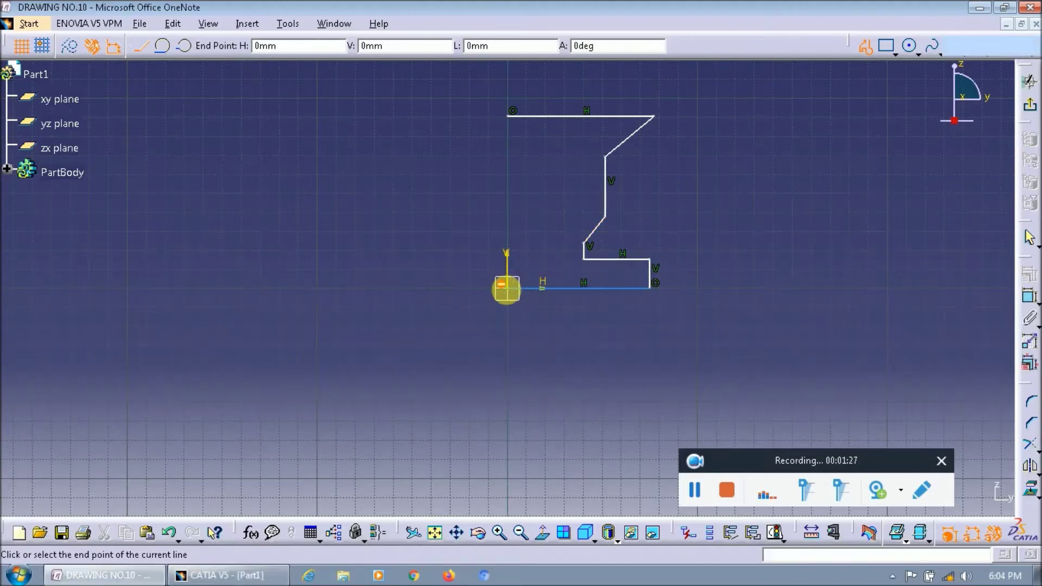
pyautogui.hotkey('alt', 'Tab')
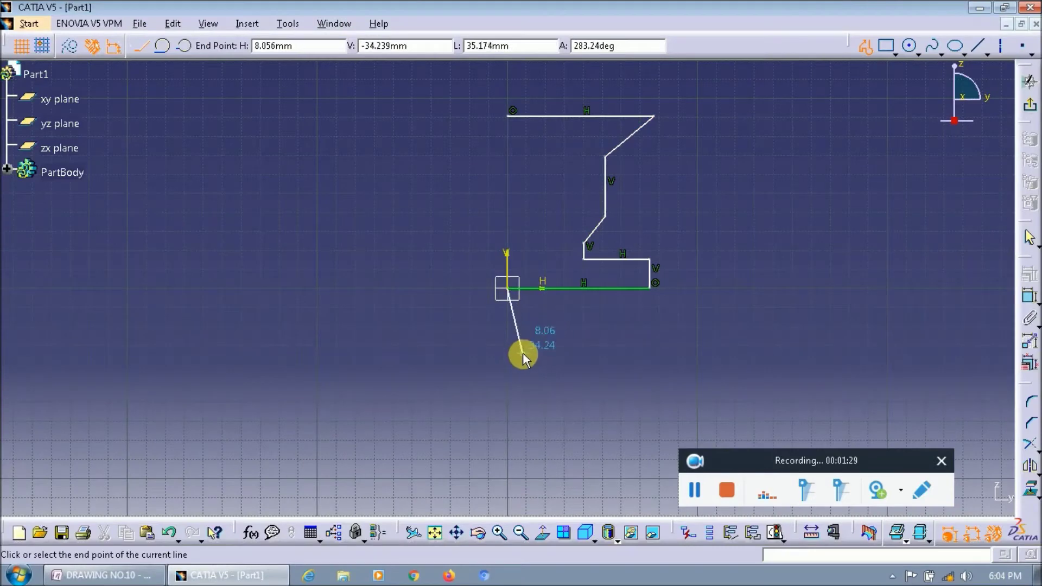
pyautogui.press('Escape')
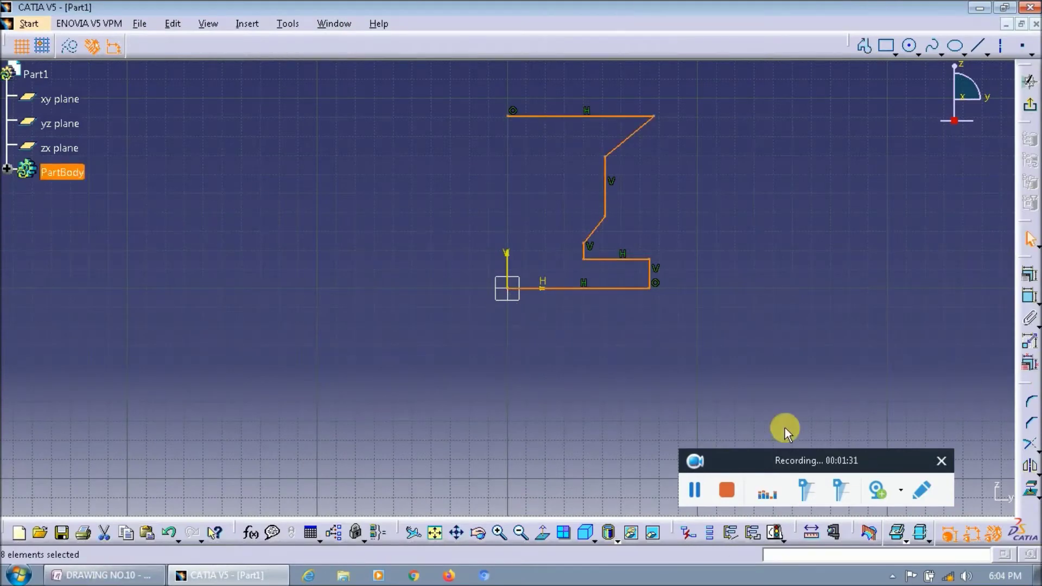
pyautogui.click(1030, 296)
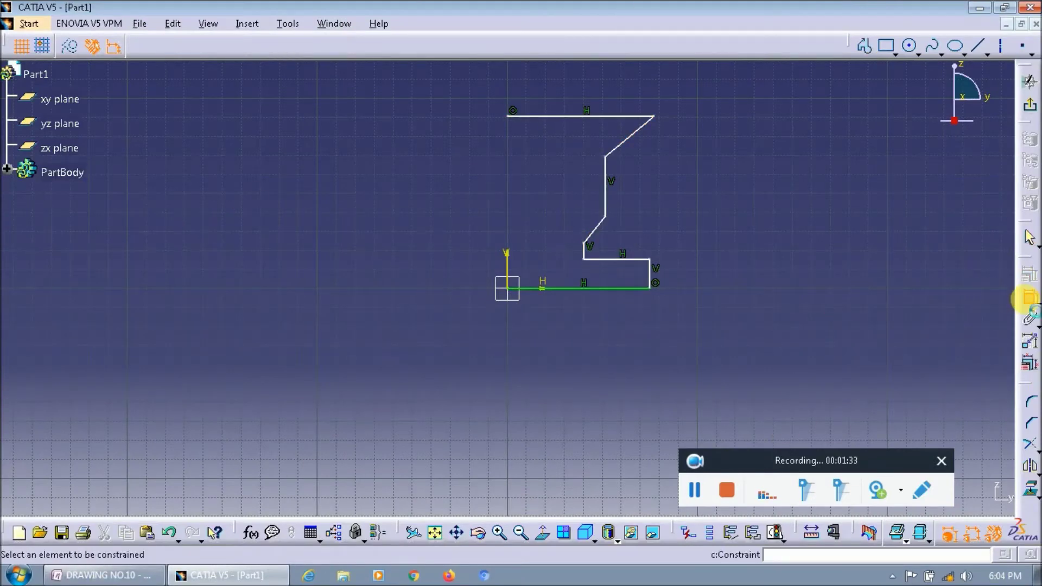
# Dimension the V-axis distances to the base's right edge (74.922) and the step edge.
pyautogui.click(509, 255)
pyautogui.click(650, 273)
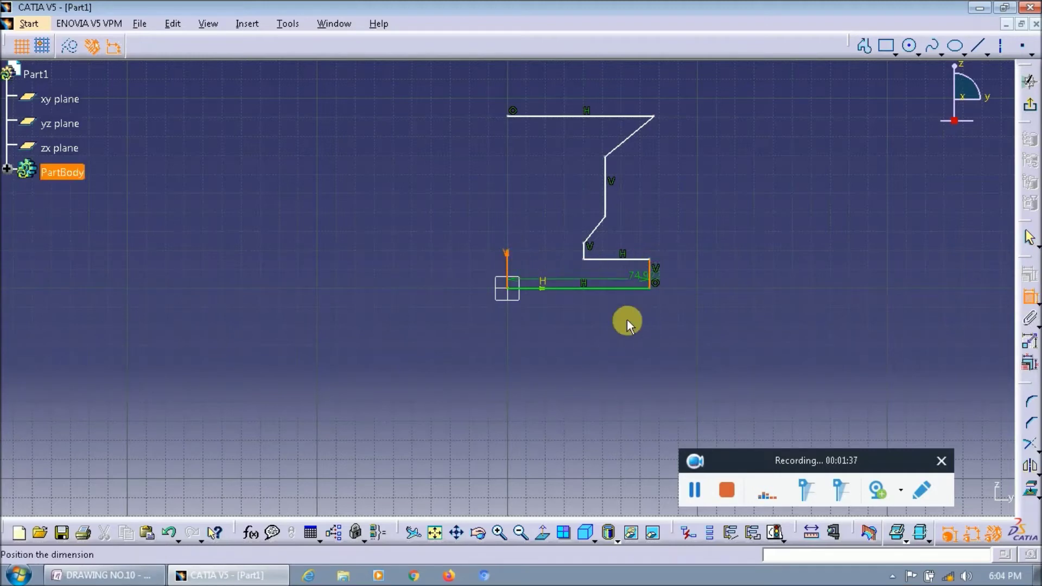
pyautogui.click(585, 389)
pyautogui.hotkey('alt', 'Tab')
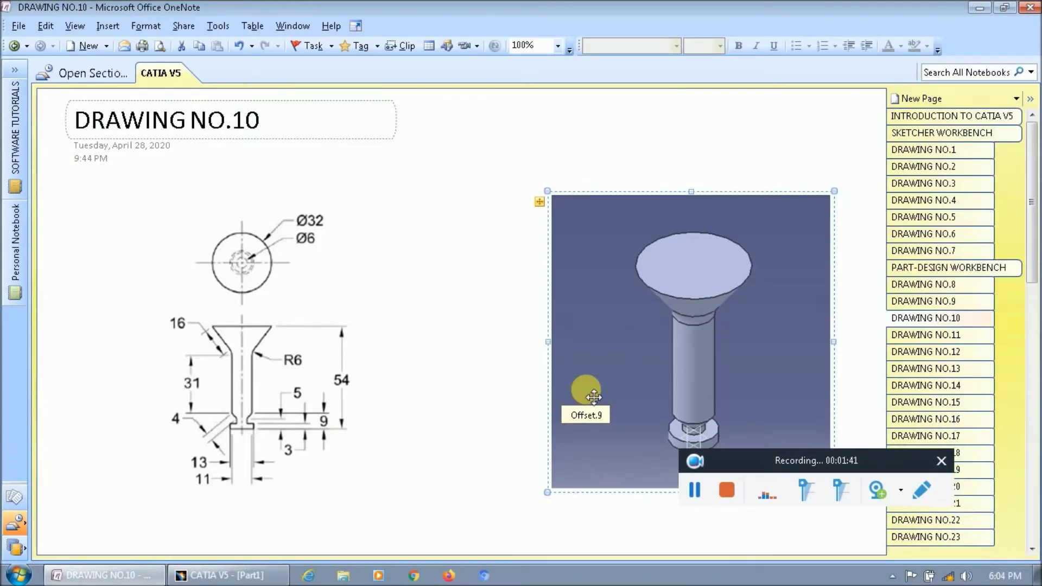
pyautogui.hotkey('alt', 'Tab')
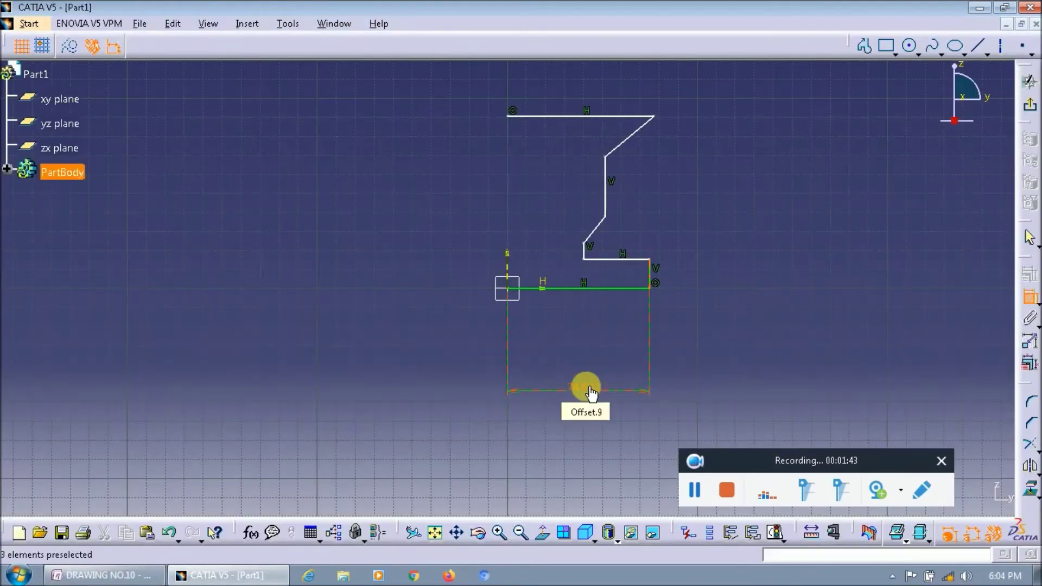
pyautogui.click(506, 261)
pyautogui.click(587, 252)
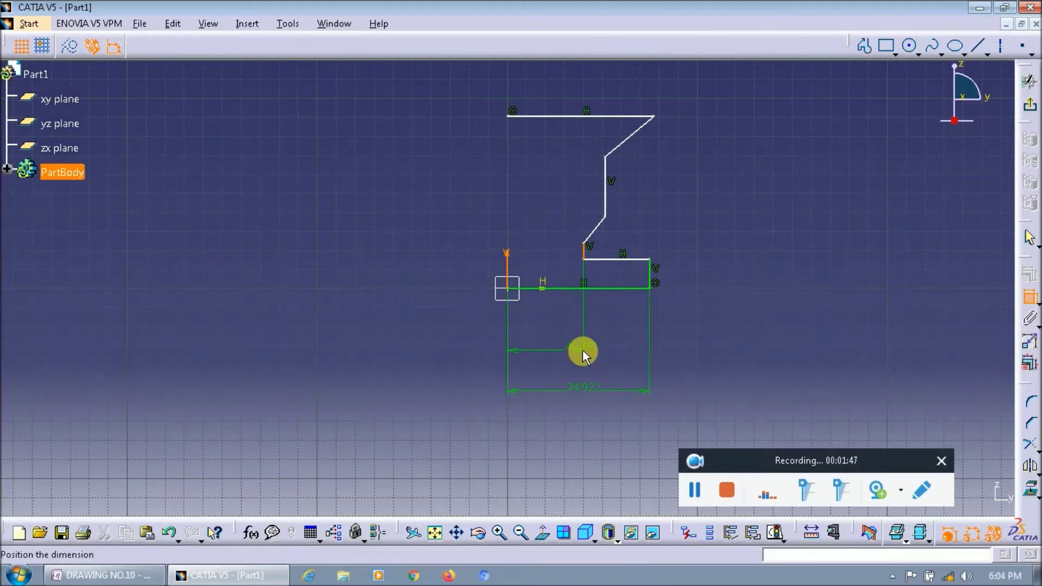
pyautogui.click(582, 351)
pyautogui.hotkey('alt', 'Tab')
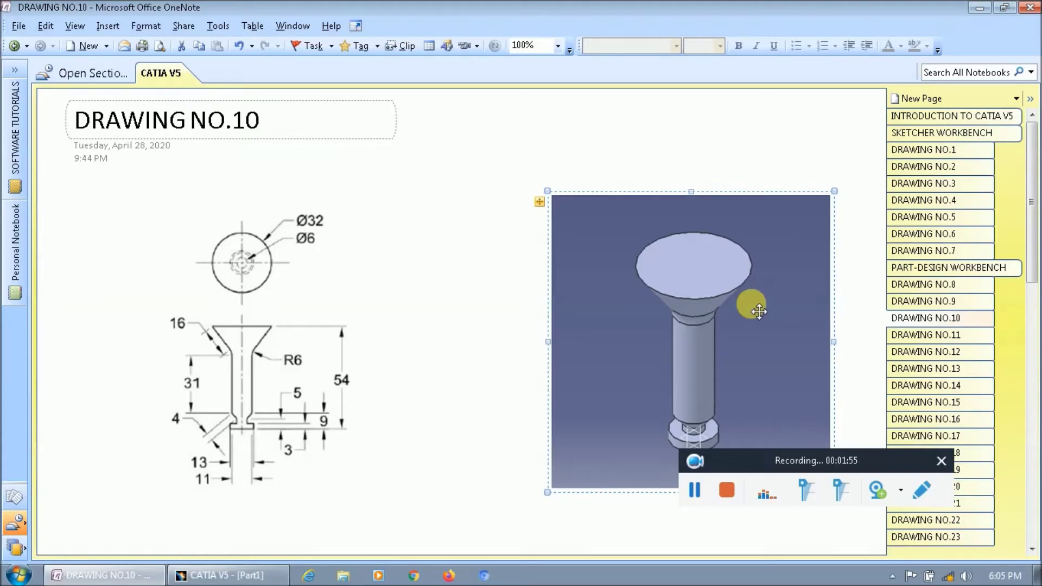
# Dimension the top line's length and the profile's overall height.
pyautogui.hotkey('alt', 'Tab')
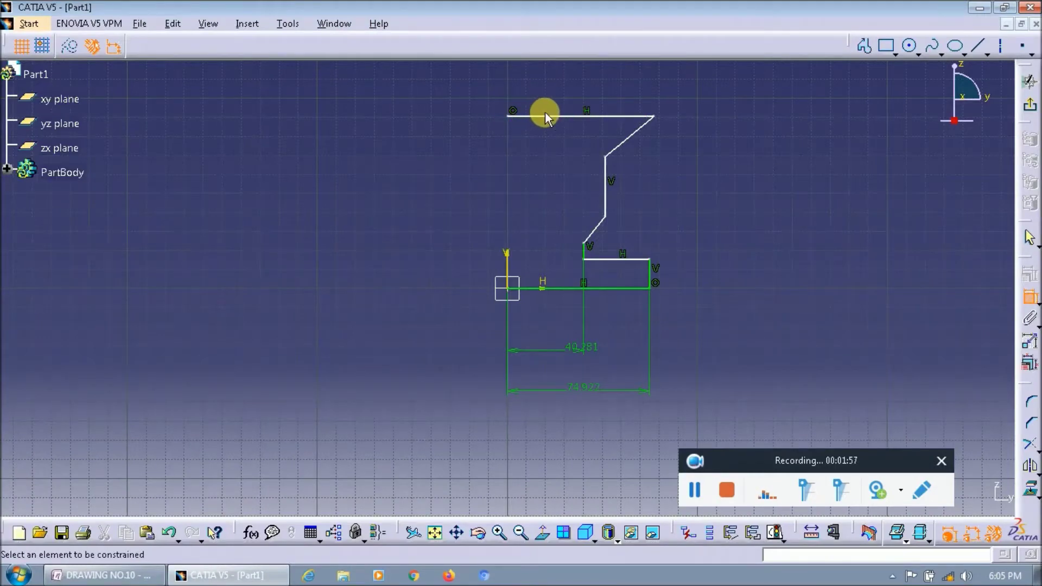
pyautogui.click(549, 116)
pyautogui.click(569, 87)
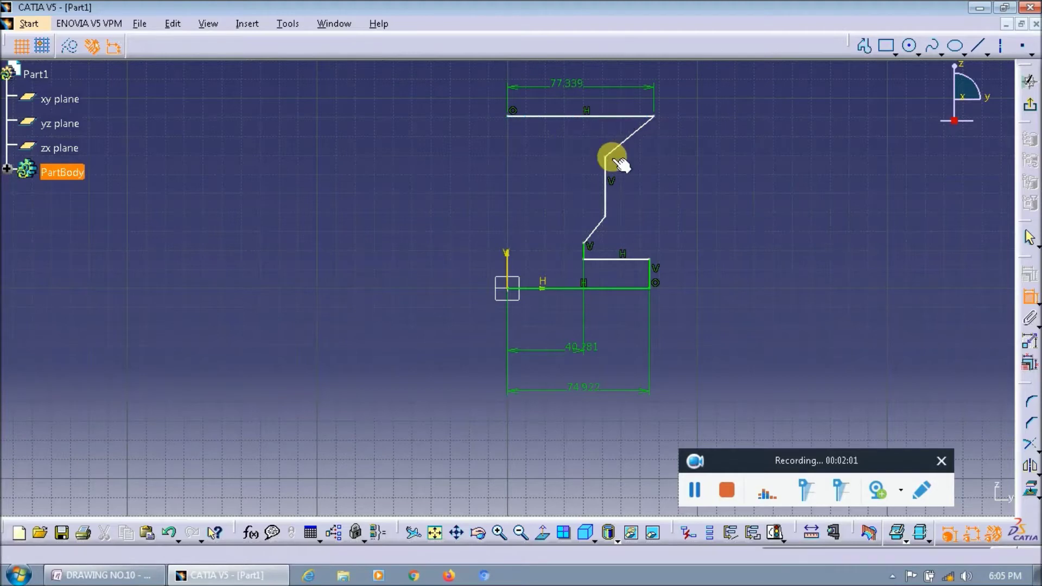
pyautogui.click(607, 194)
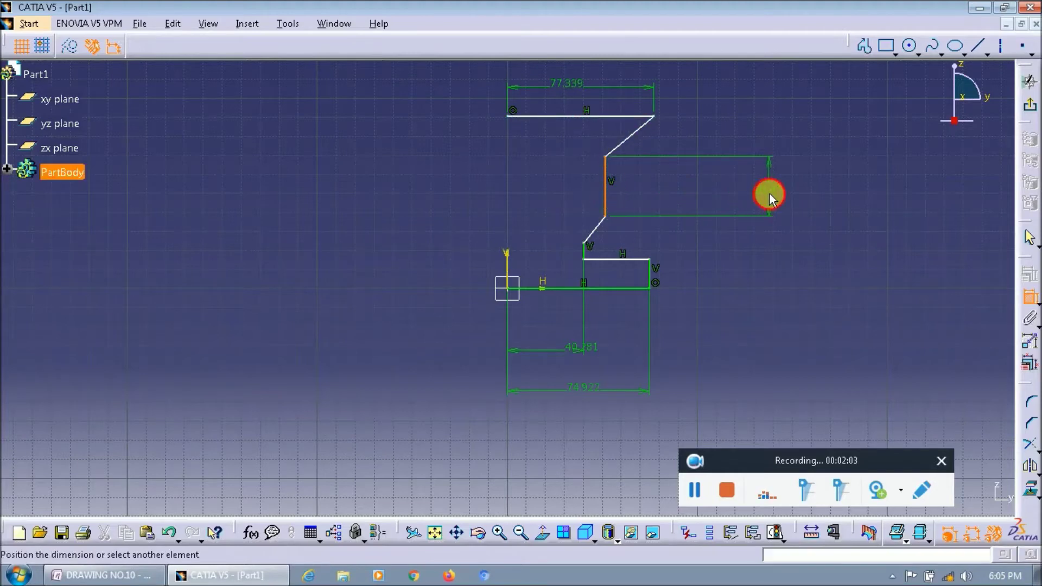
pyautogui.hotkey('alt', 'Tab')
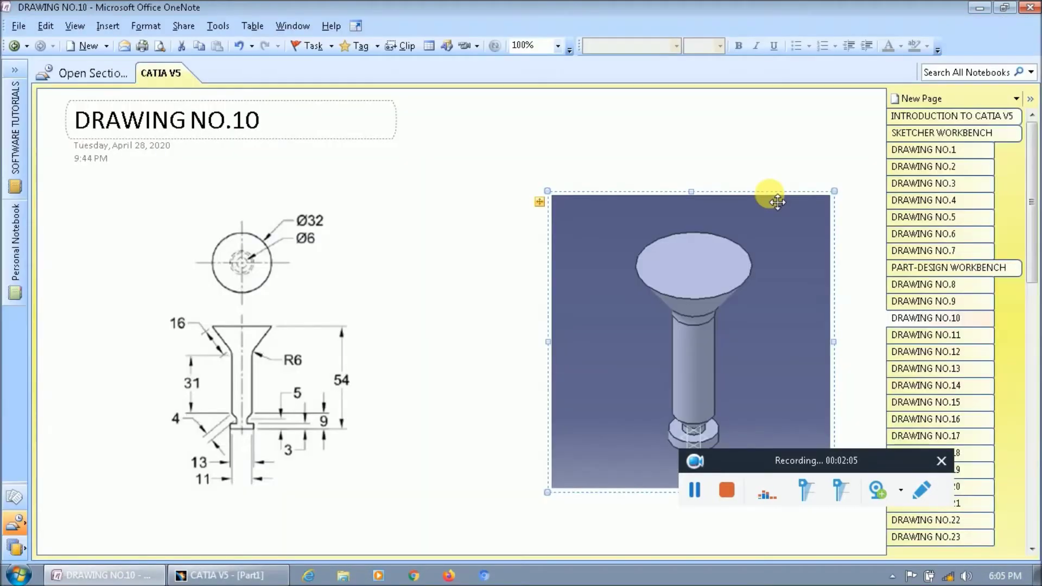
pyautogui.hotkey('alt', 'Tab')
pyautogui.click(559, 115)
pyautogui.click(550, 286)
pyautogui.click(844, 226)
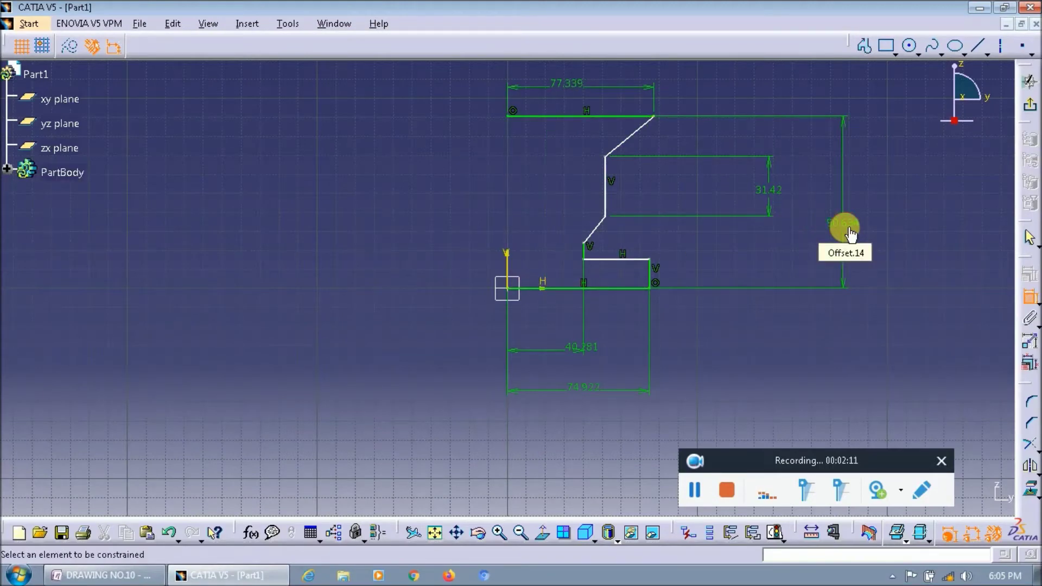
# Dimension the long vertical line's offset from the axis and the sloped line's length.
pyautogui.hotkey('alt', 'Tab')
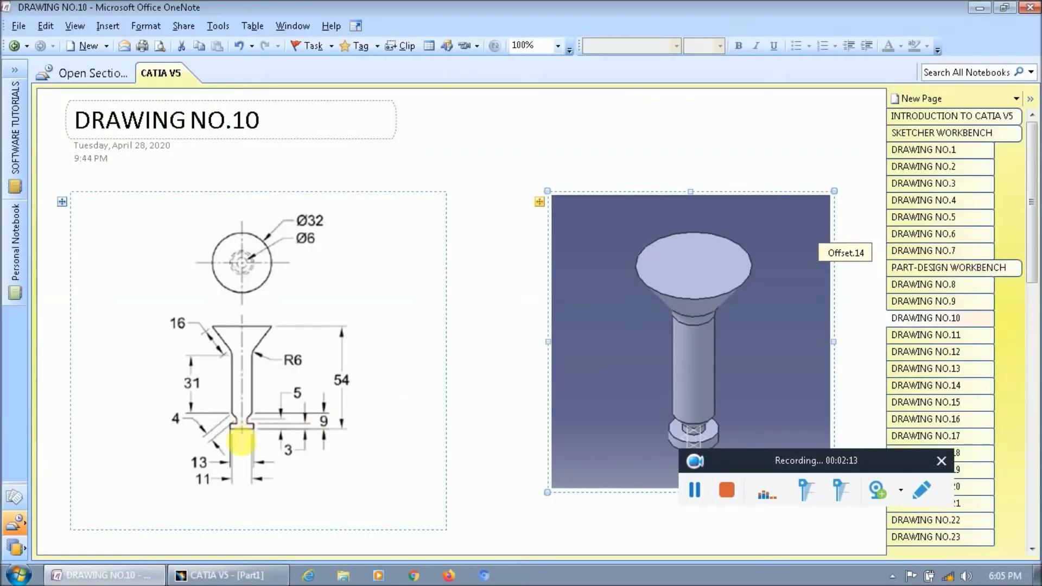
pyautogui.hotkey('alt', 'Tab')
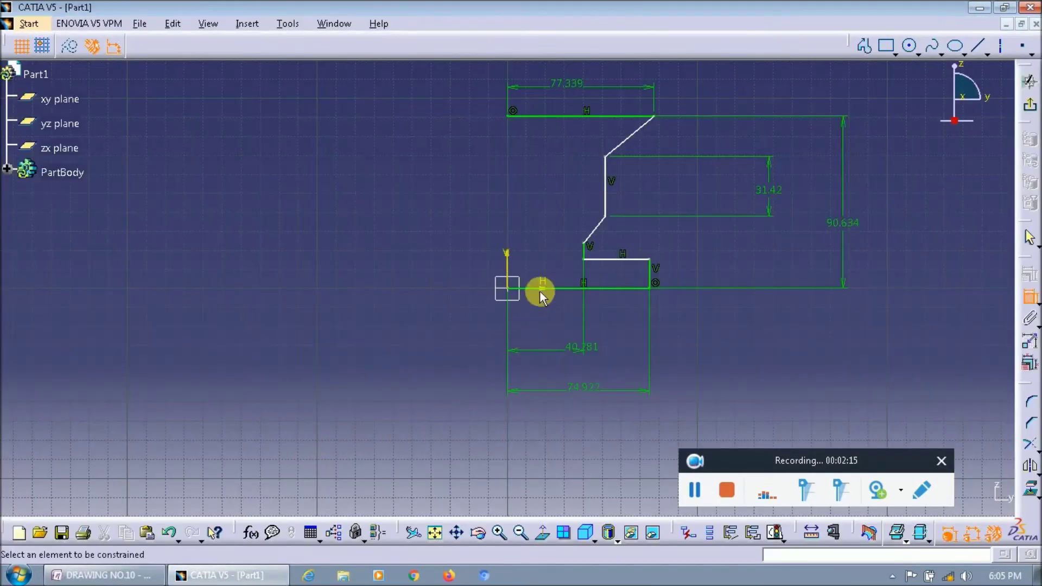
pyautogui.hotkey('alt', 'Tab')
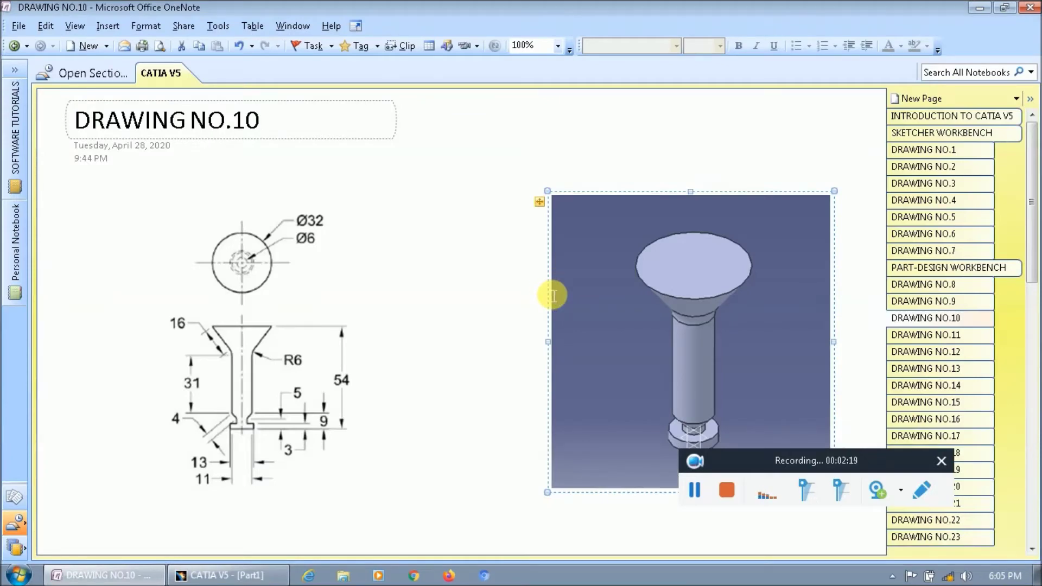
pyautogui.hotkey('alt', 'Tab')
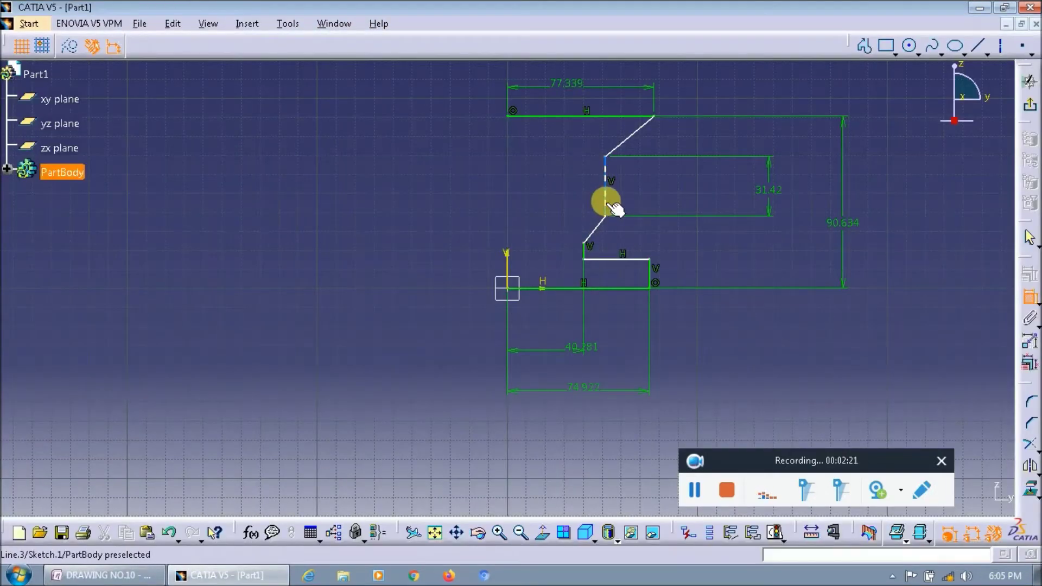
pyautogui.click(606, 202)
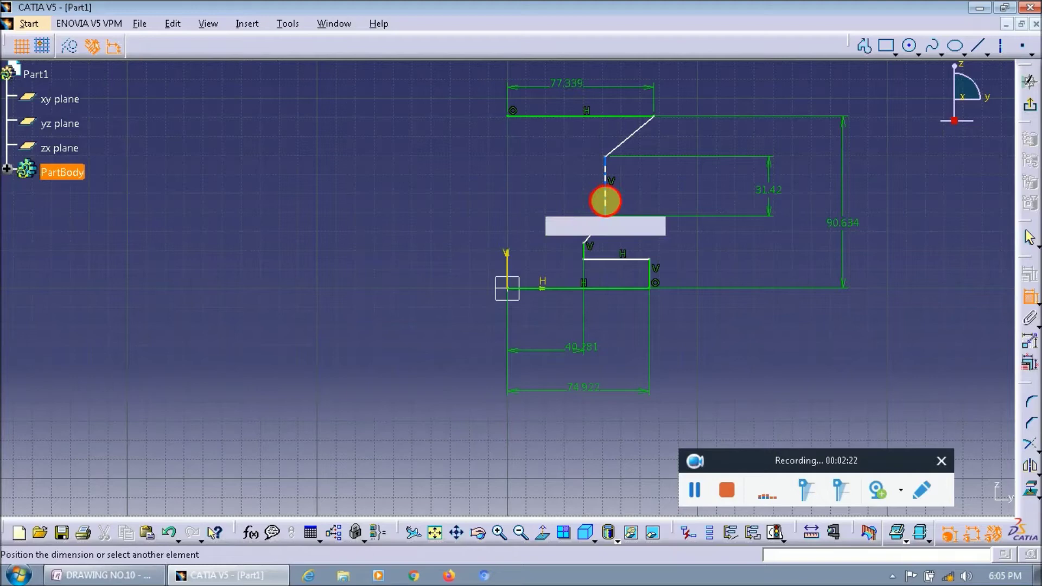
pyautogui.click(508, 256)
pyautogui.click(602, 362)
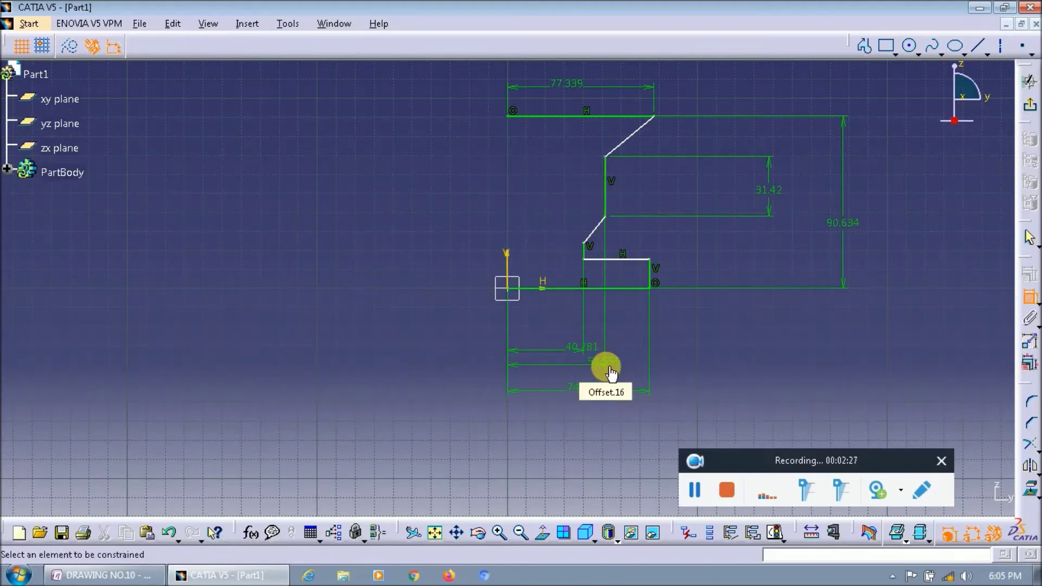
pyautogui.hotkey('alt', 'Tab')
pyautogui.hotkey('alt', 'Tab')
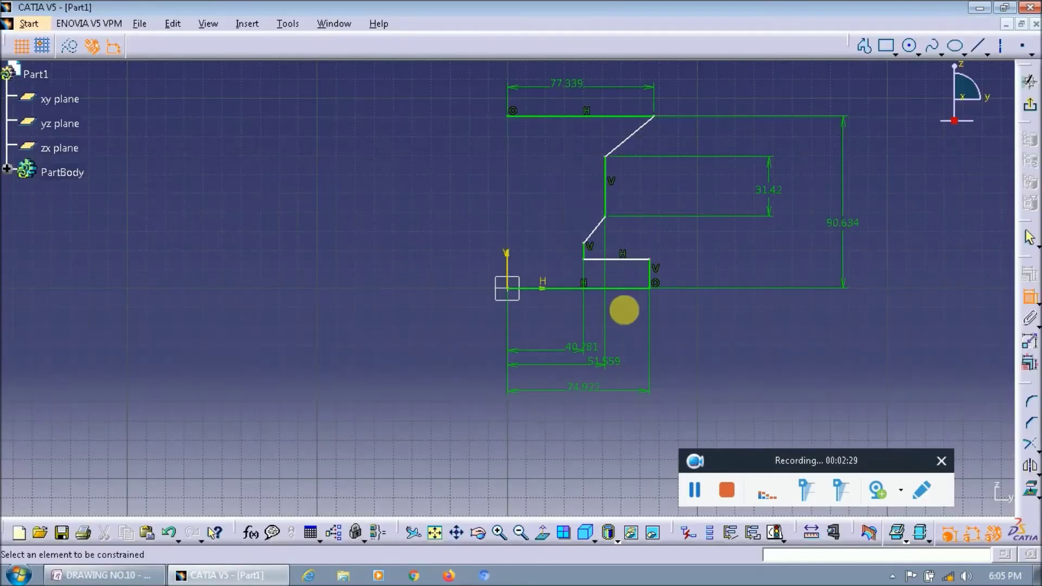
pyautogui.click(599, 234)
pyautogui.click(707, 367)
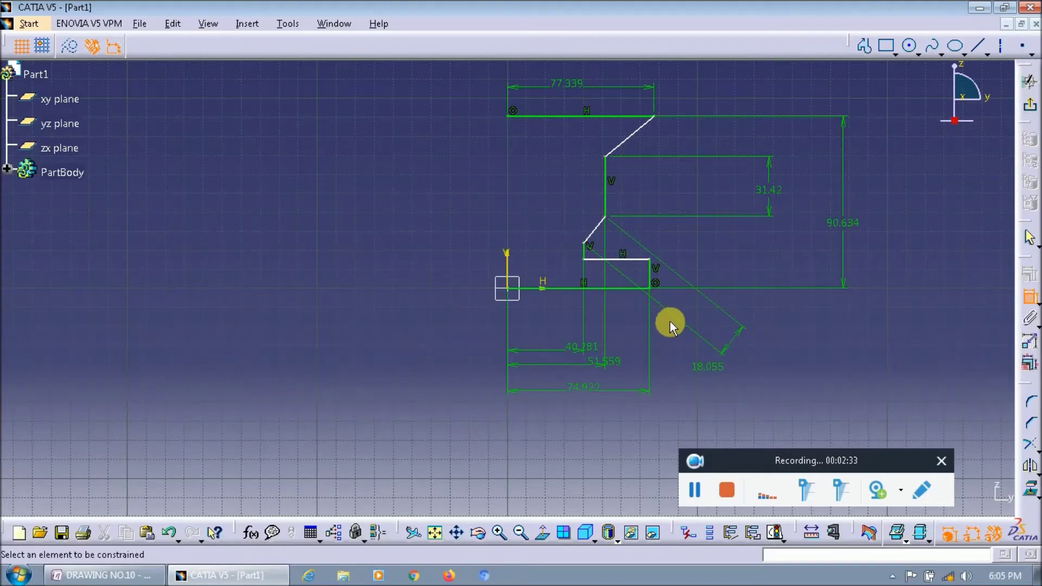
# Add a vertical dimension from the short horizontal line to the upper corner point.
pyautogui.press('super')
pyautogui.press('super')
pyautogui.hotkey('alt', 'Tab')
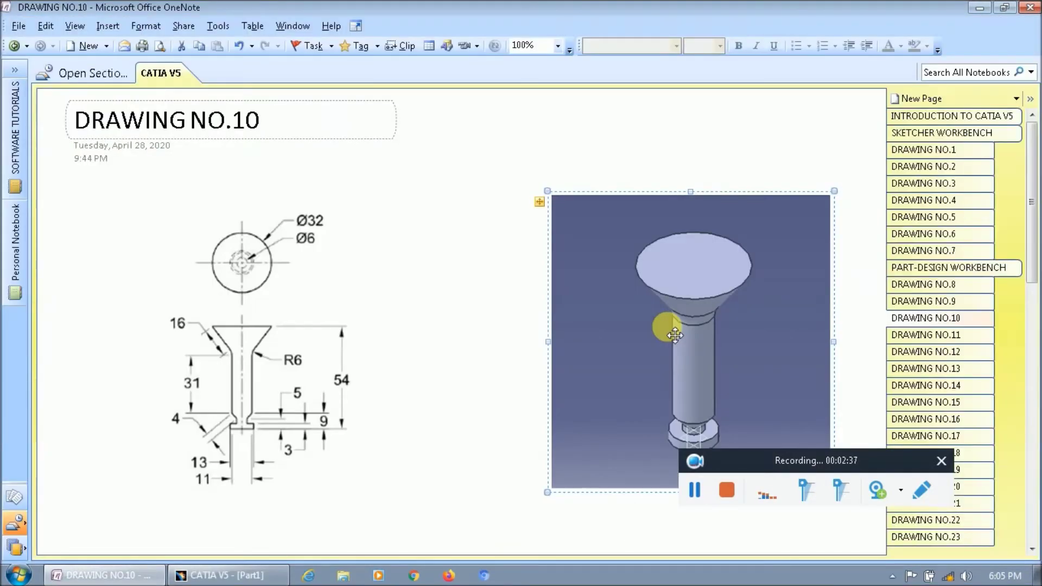
pyautogui.hotkey('alt', 'Tab')
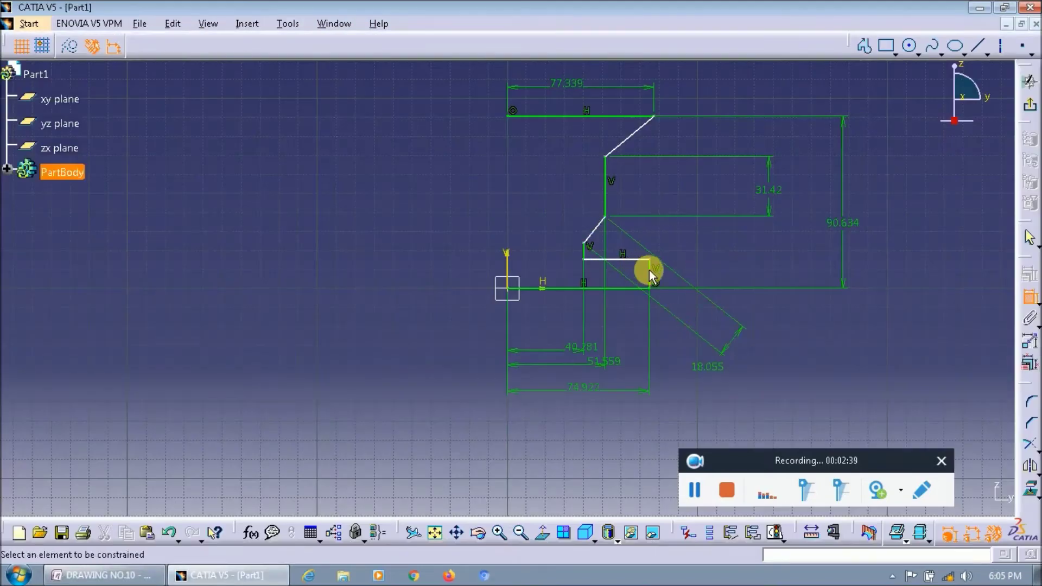
pyautogui.click(750, 283)
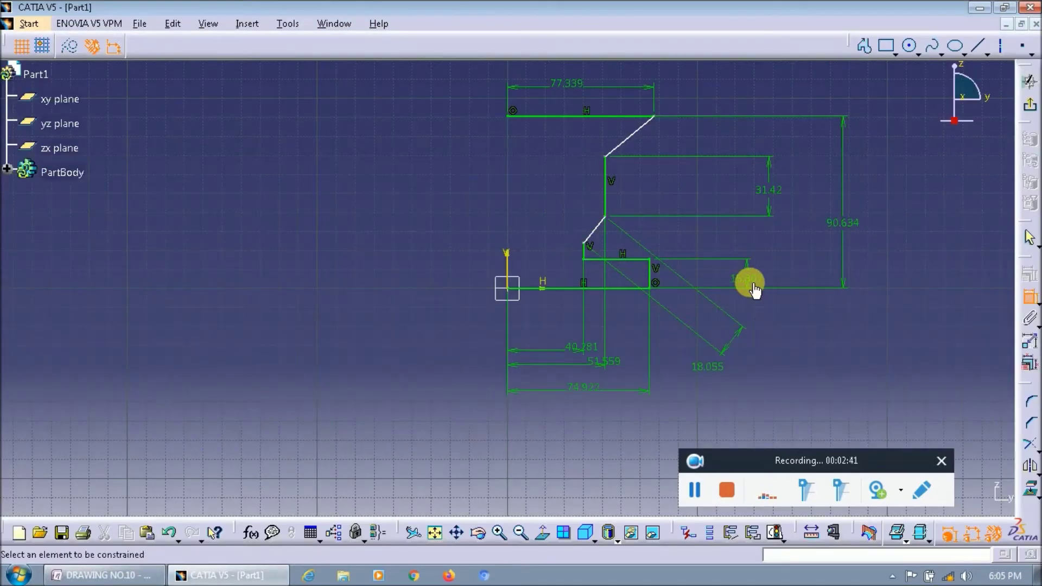
pyautogui.hotkey('alt', 'Tab')
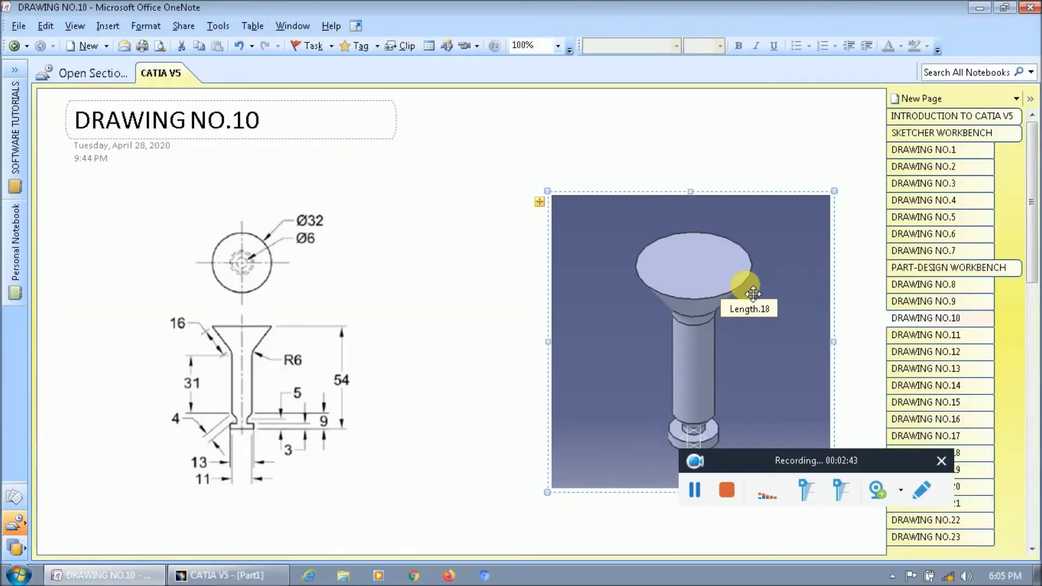
pyautogui.hotkey('alt', 'Tab')
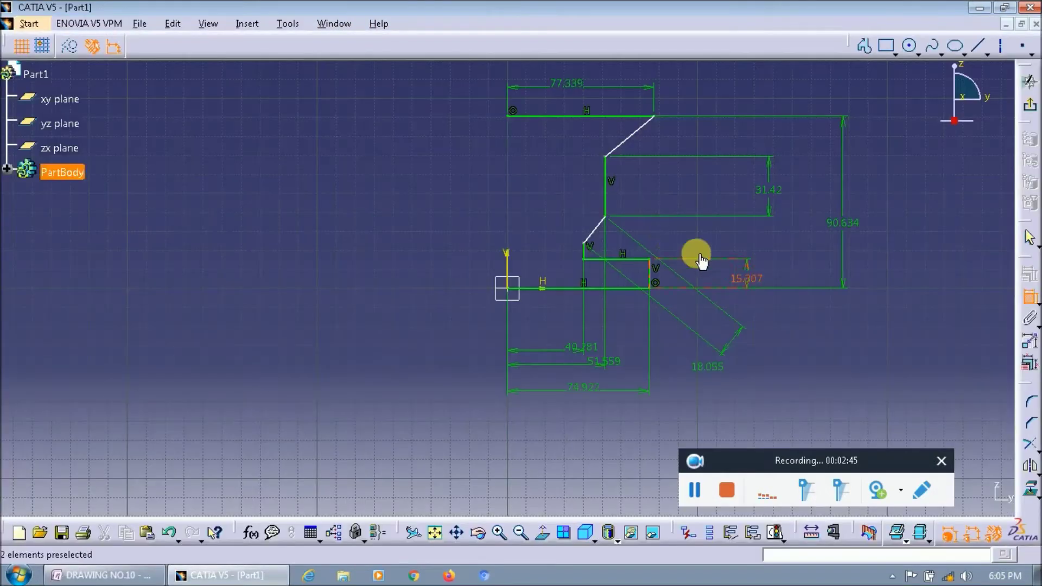
pyautogui.click(610, 219)
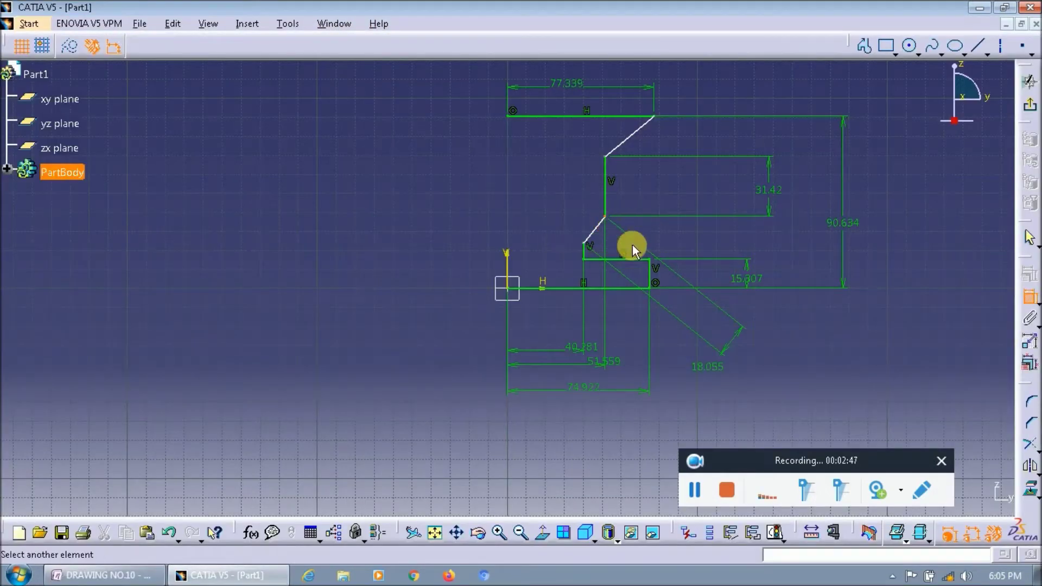
pyautogui.click(614, 287)
pyautogui.click(795, 273)
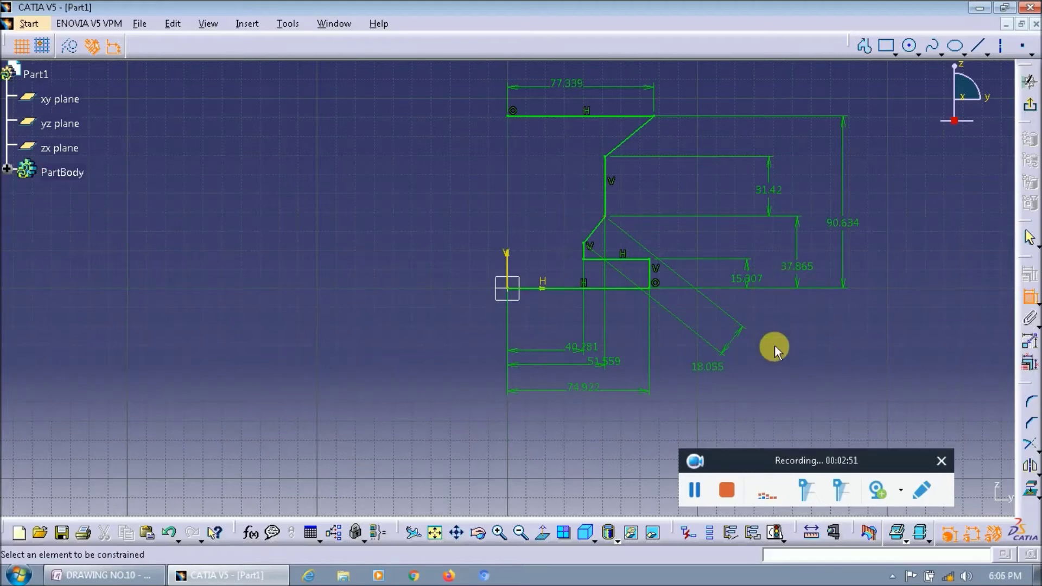
# Make the short step line vertical and discard the unwanted dimension preview.
pyautogui.click(586, 240)
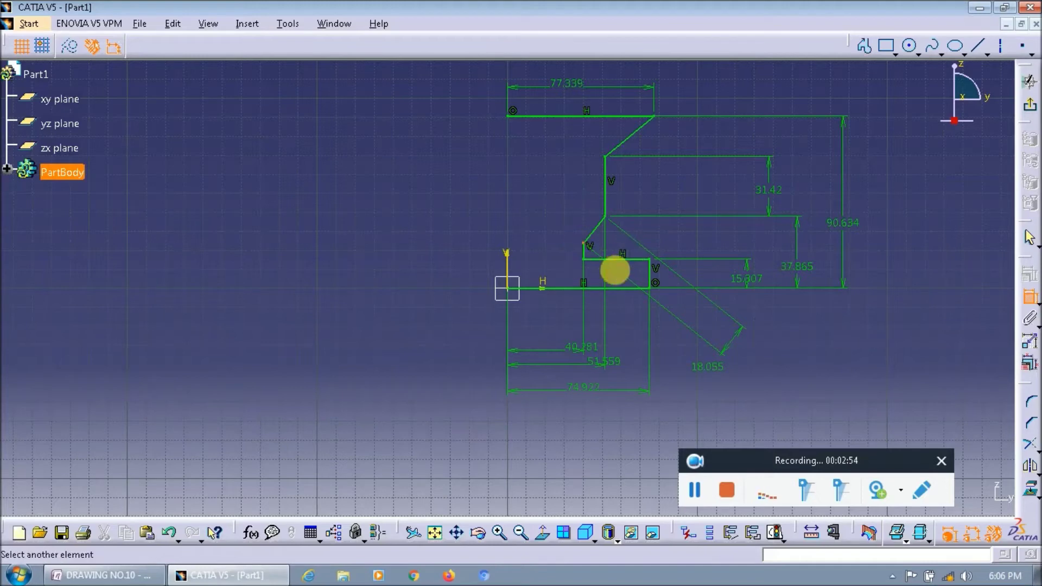
pyautogui.click(609, 288)
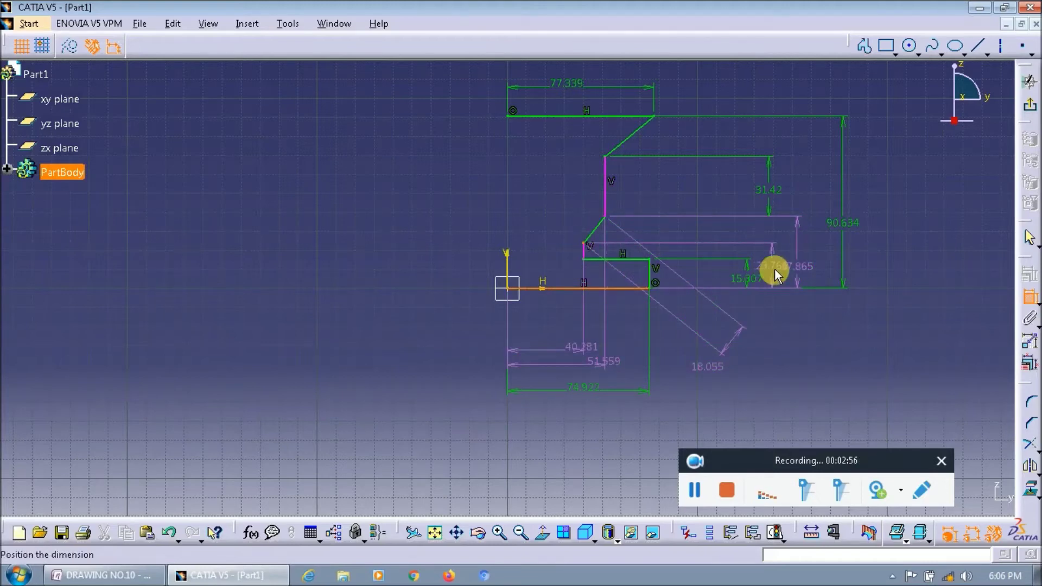
pyautogui.rightClick(775, 260)
pyautogui.click(806, 530)
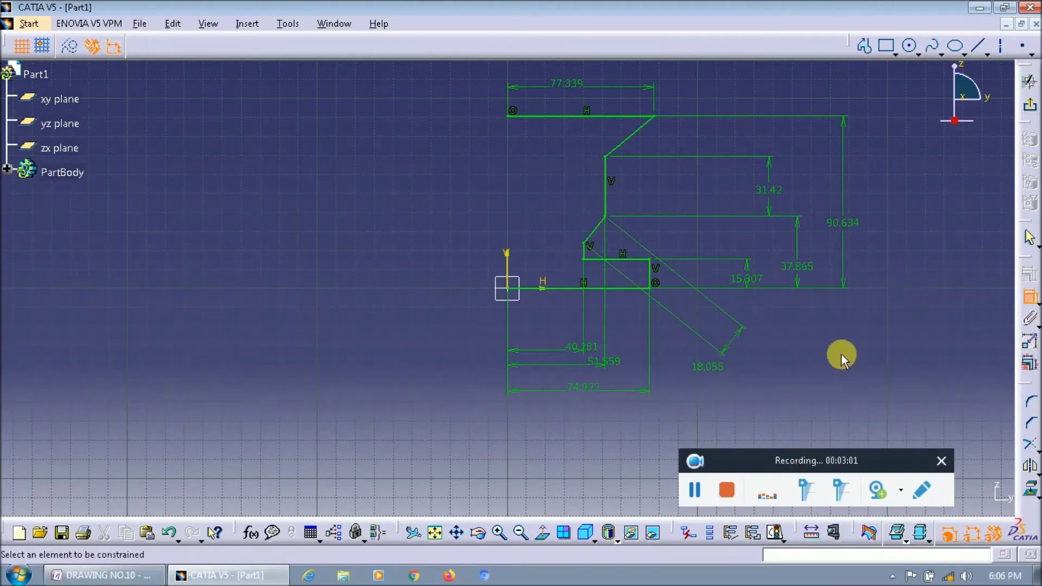
pyautogui.hotkey('alt', 'Tab')
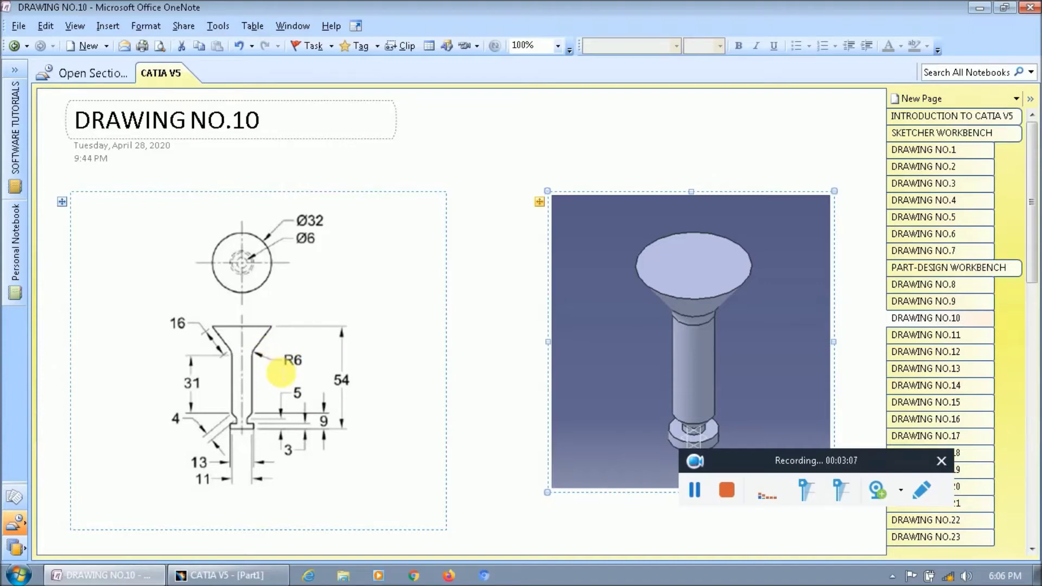
pyautogui.hotkey('alt', 'Tab')
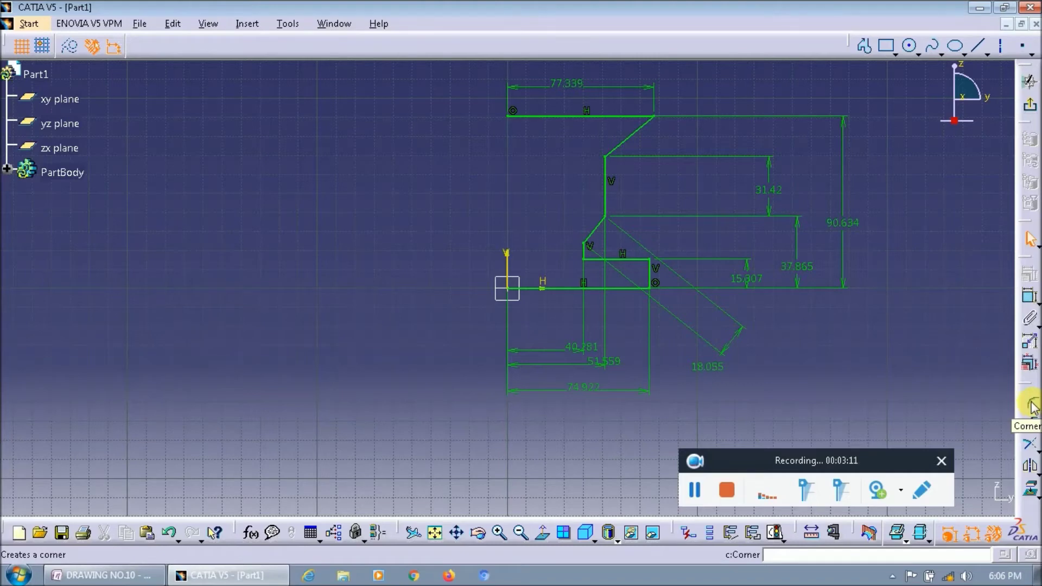
# Fillet the corner between the upper vertical line and slanted head line, trimming both lines.
pyautogui.click(1030, 406)
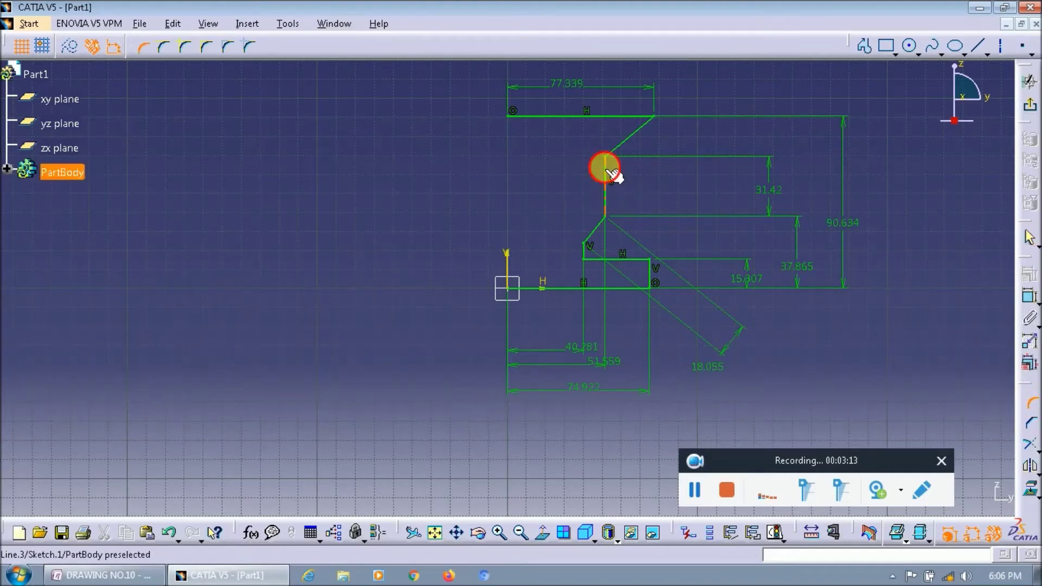
pyautogui.click(605, 168)
pyautogui.click(619, 152)
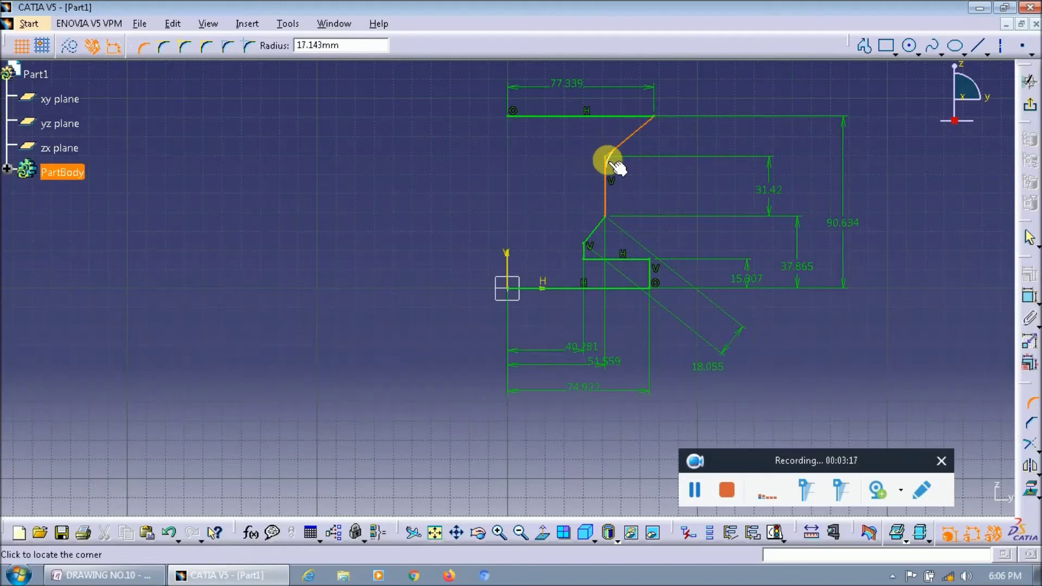
pyautogui.click(615, 168)
pyautogui.click(586, 324)
pyautogui.click(616, 153)
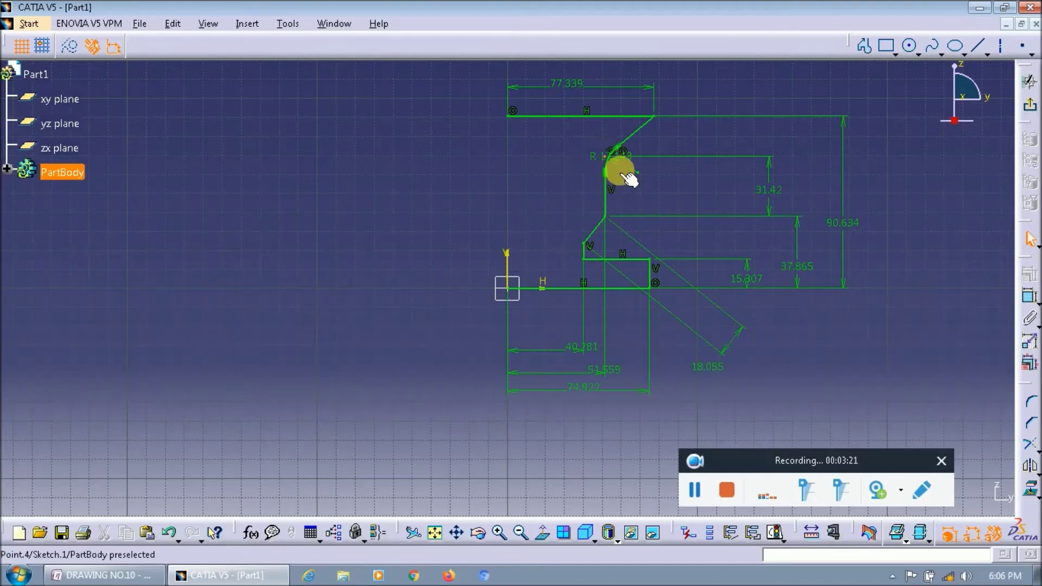
pyautogui.click(1031, 368)
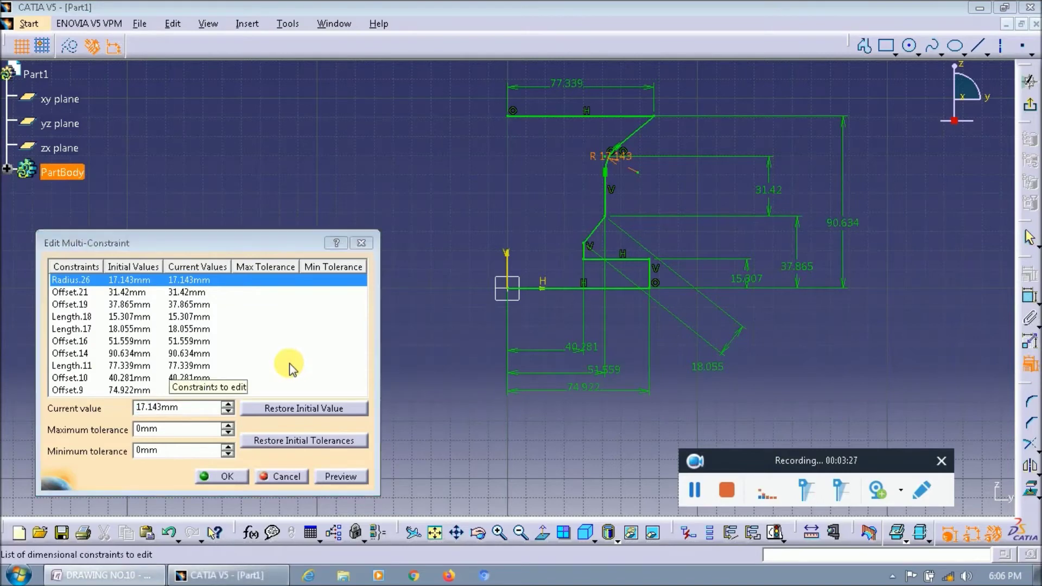
# Set the fillet radius to 6 mm and Offset.21 to 31 mm.
pyautogui.hotkey('alt', 'Tab')
pyautogui.hotkey('alt', 'Tab')
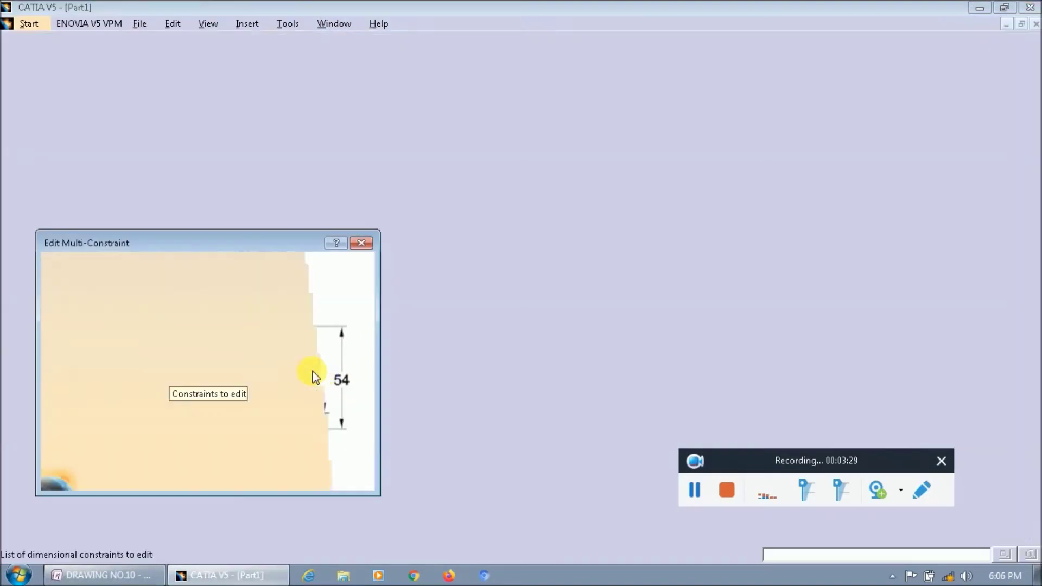
pyautogui.write('6')
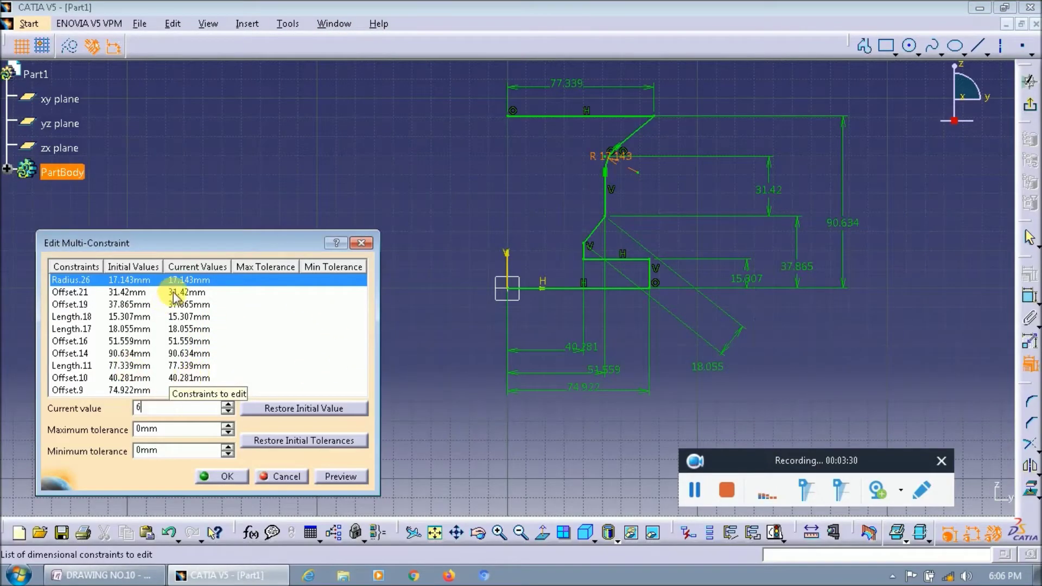
pyautogui.click(691, 211)
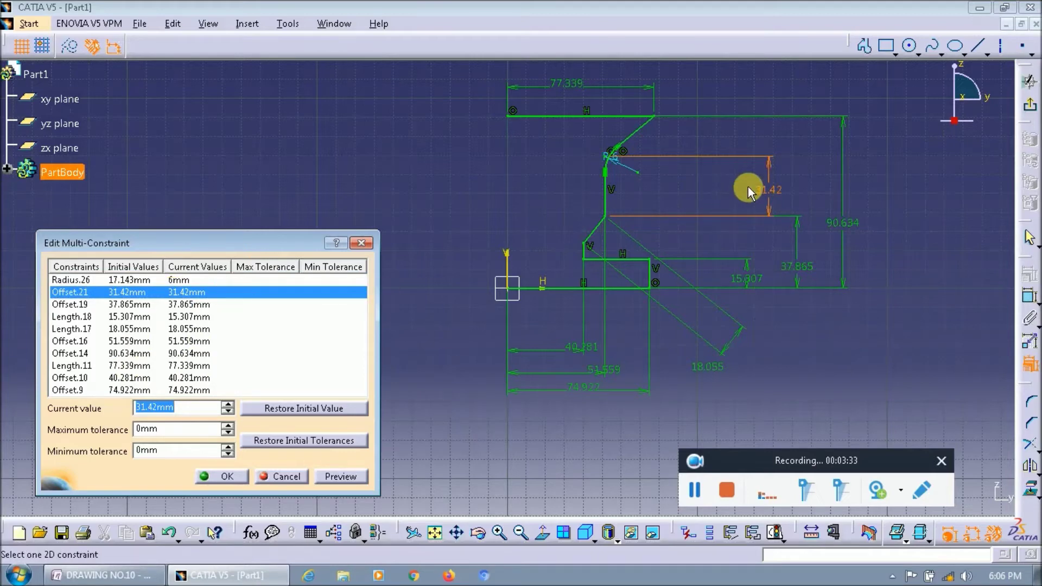
pyautogui.hotkey('alt', 'Tab')
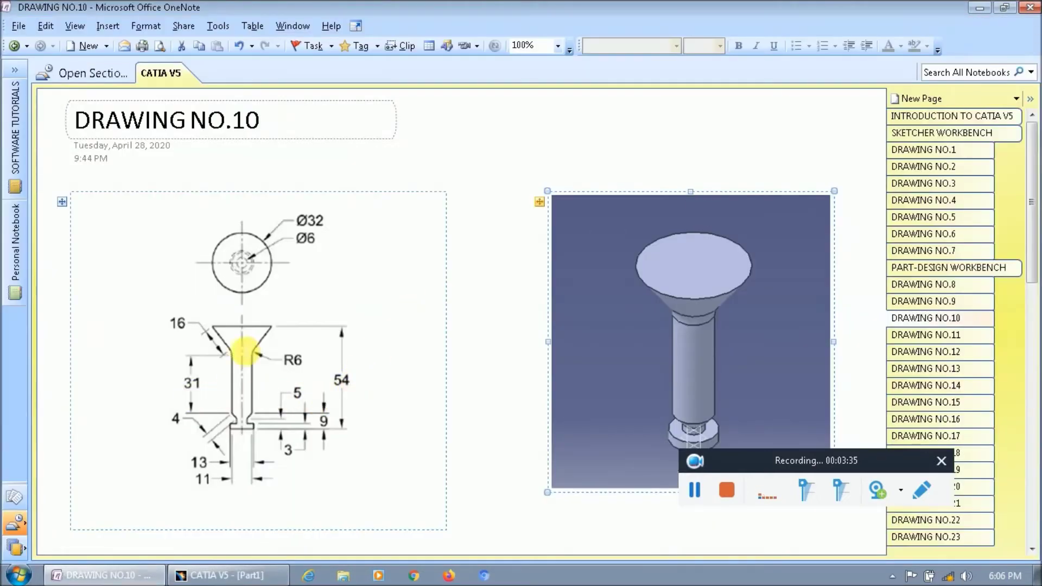
pyautogui.hotkey('alt', 'Tab')
pyautogui.write('31')
pyautogui.click(210, 305)
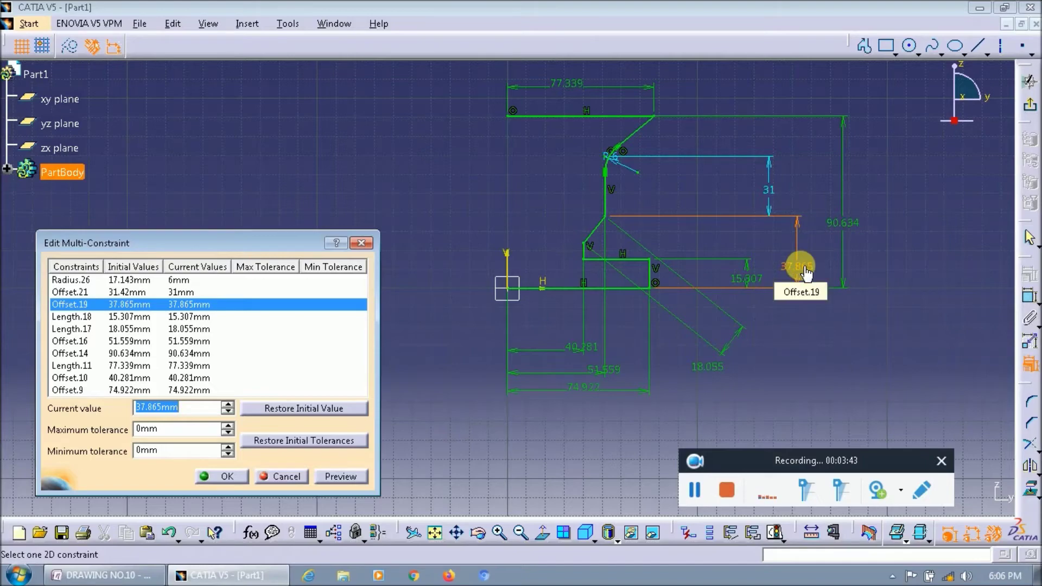
# Set Offset.19 to 9 mm, Length.18 to 3 mm and Length.17 to 4 mm.
pyautogui.hotkey('alt', 'Tab')
pyautogui.hotkey('alt', 'Tab')
pyautogui.hotkey('alt', 'Tab')
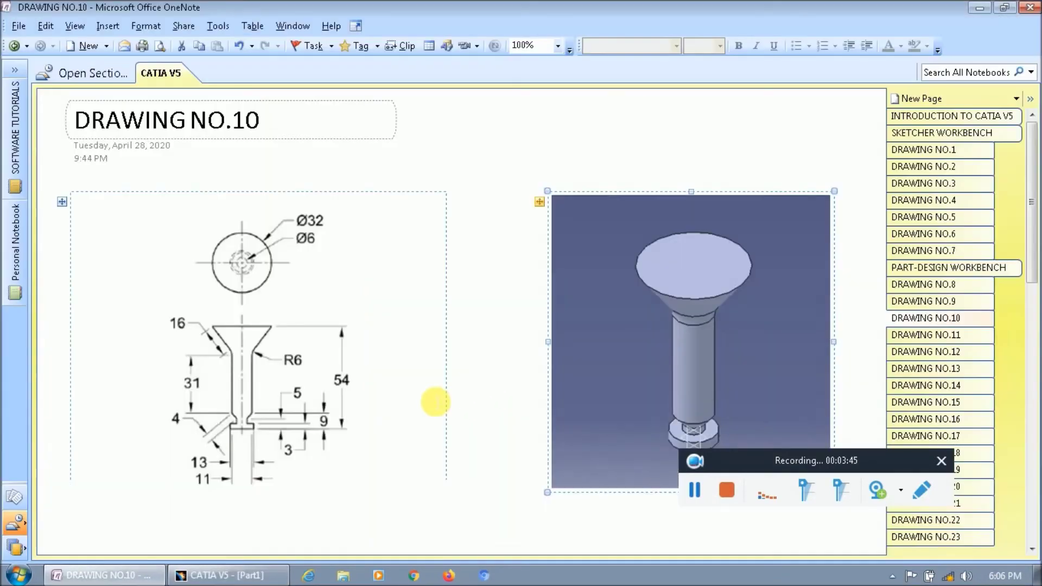
pyautogui.hotkey('alt', 'Tab')
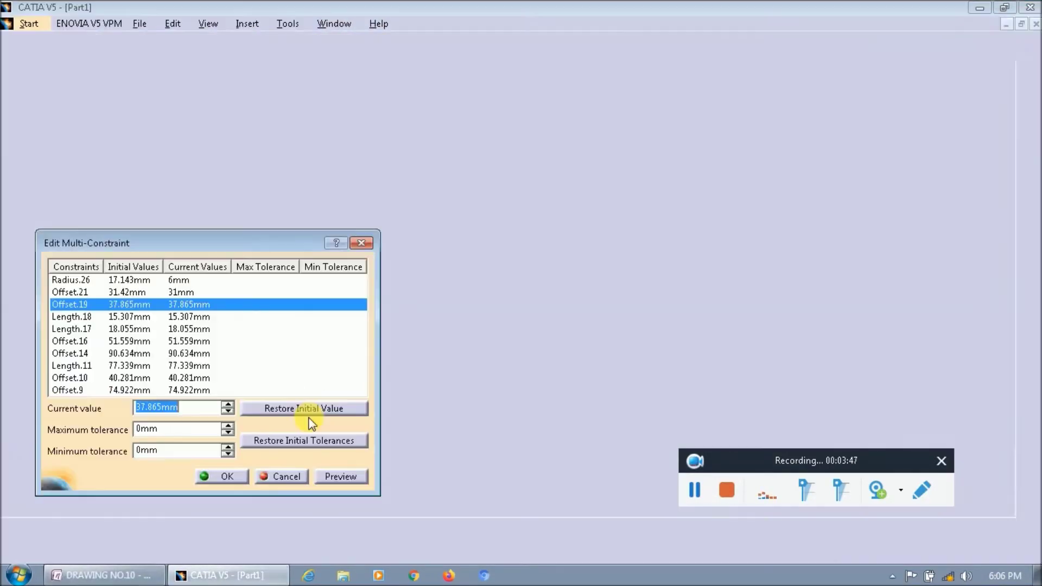
pyautogui.write('9')
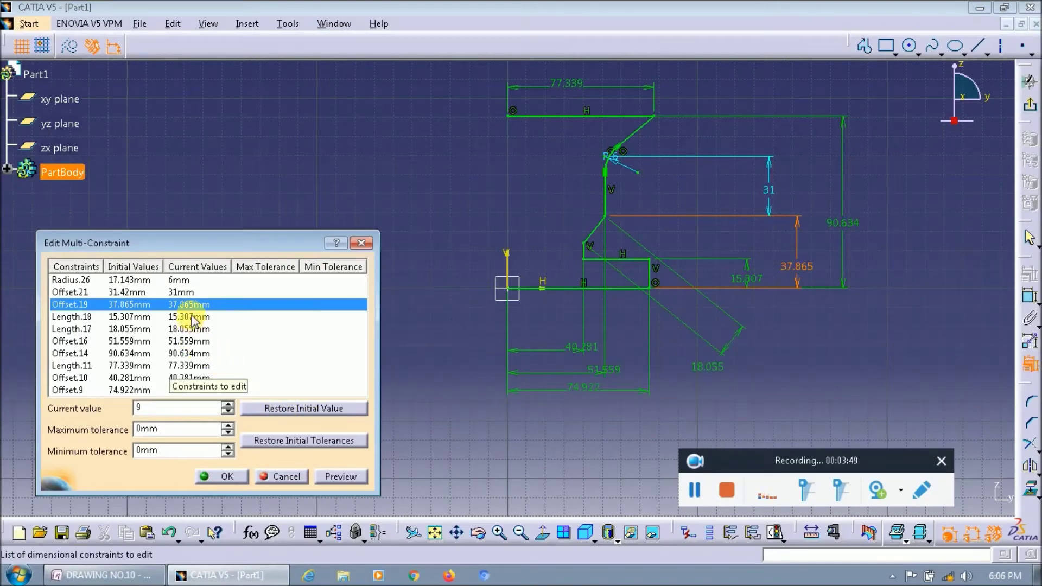
pyautogui.click(190, 316)
pyautogui.hotkey('alt', 'Tab')
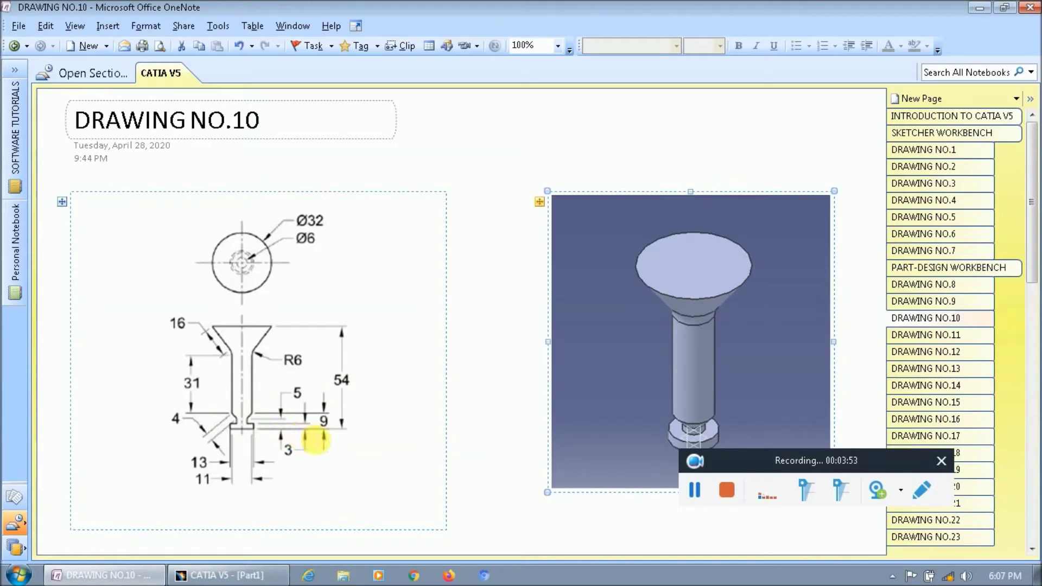
pyautogui.hotkey('alt', 'Tab')
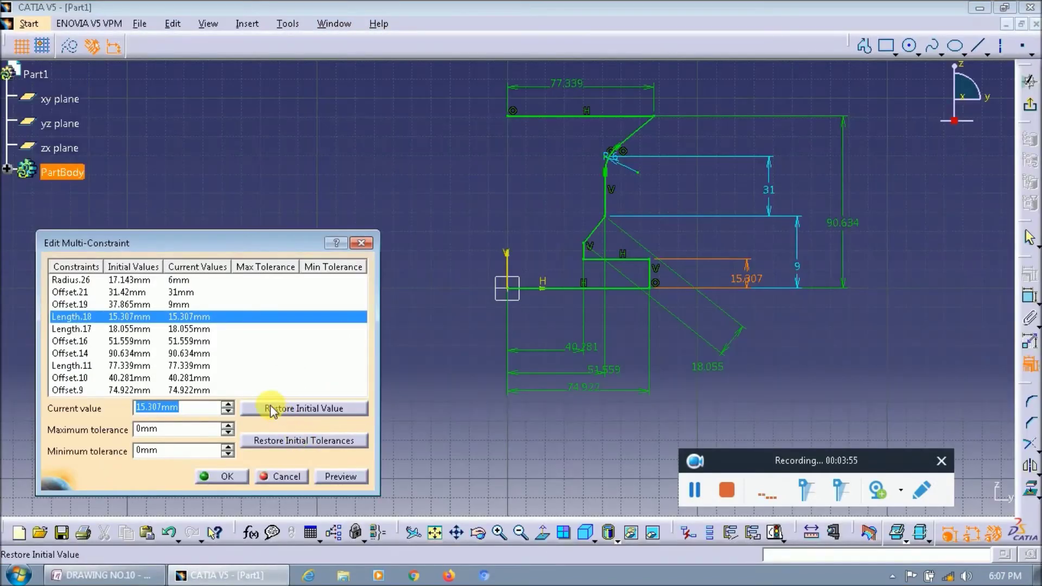
pyautogui.write('3')
pyautogui.click(200, 329)
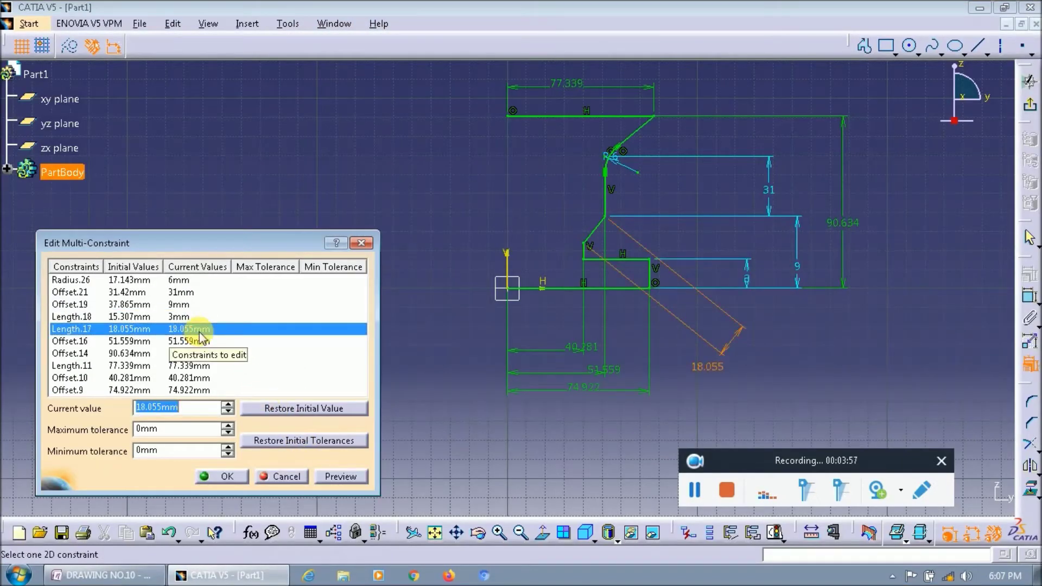
pyautogui.hotkey('alt', 'Tab')
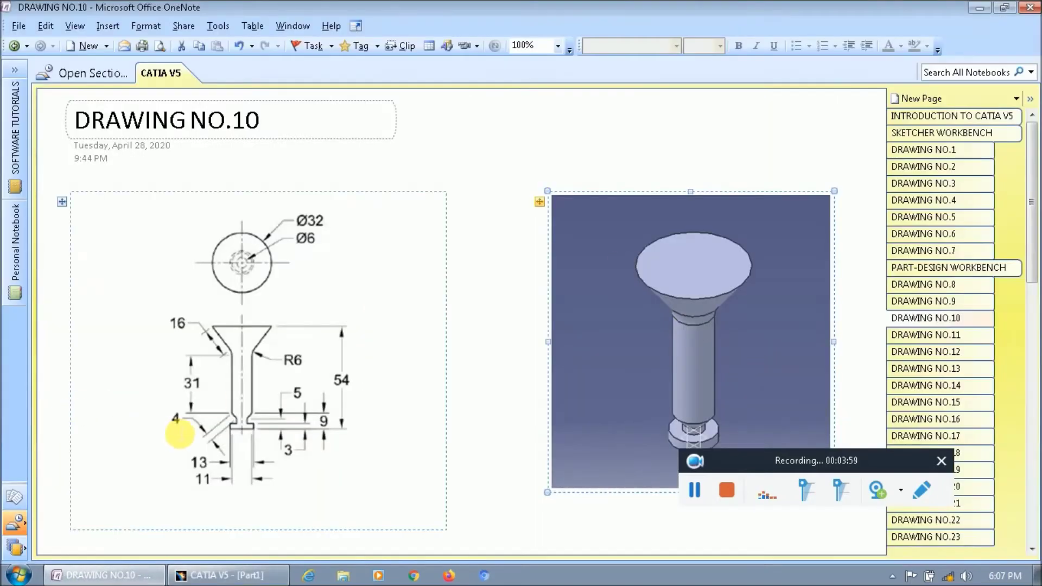
pyautogui.hotkey('alt', 'Tab')
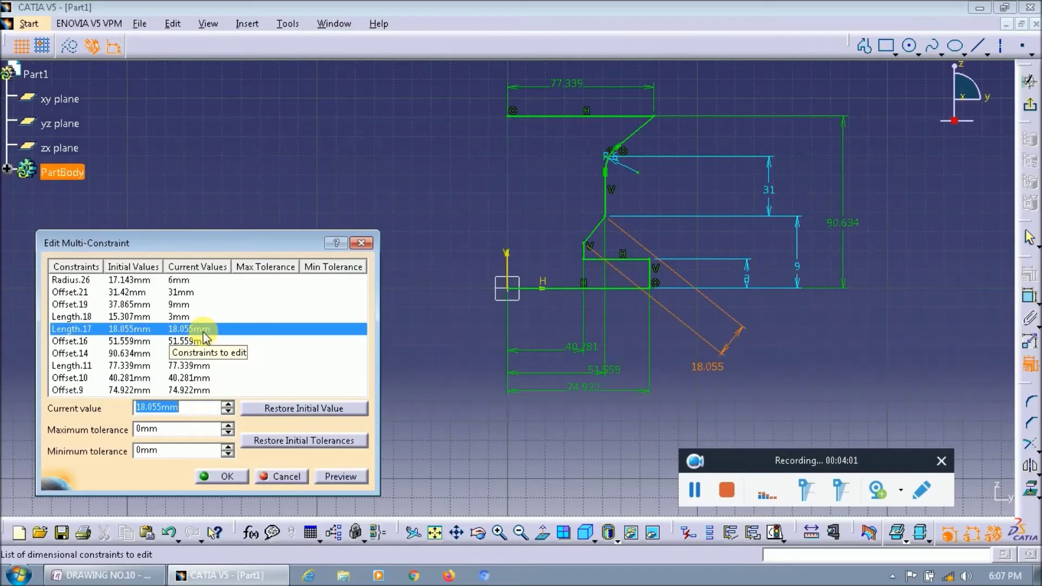
pyautogui.write('4')
pyautogui.click(133, 341)
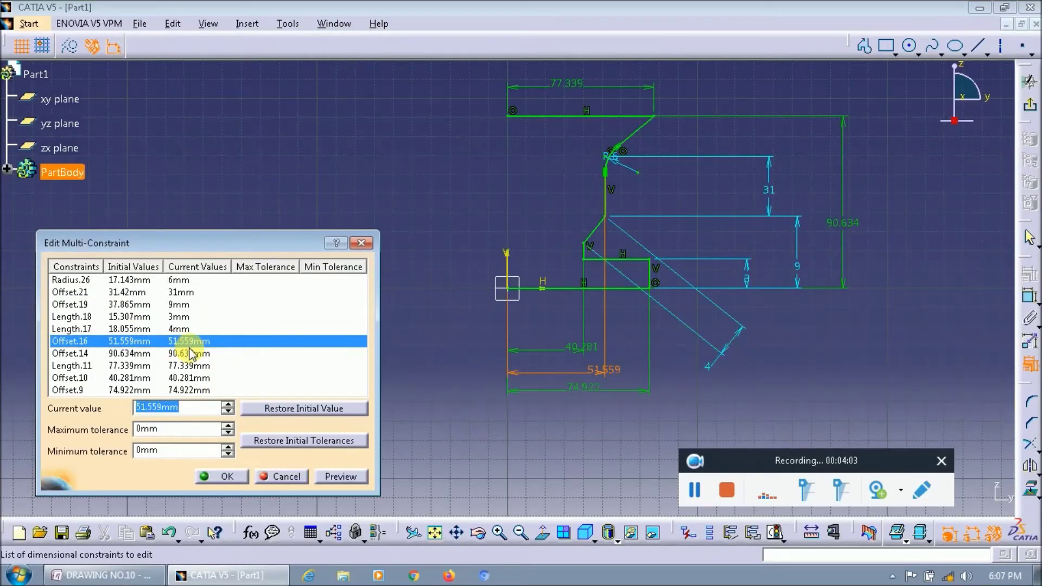
# Set Offset.16 to 5.5 mm and Length.11 to 16 mm.
pyautogui.hotkey('alt', 'Tab')
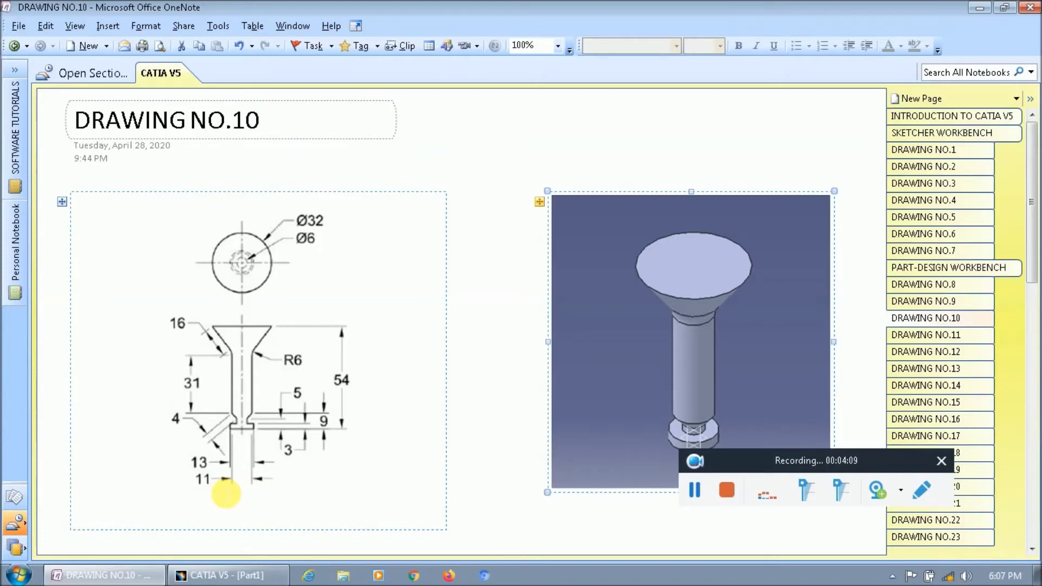
pyautogui.hotkey('alt', 'Tab')
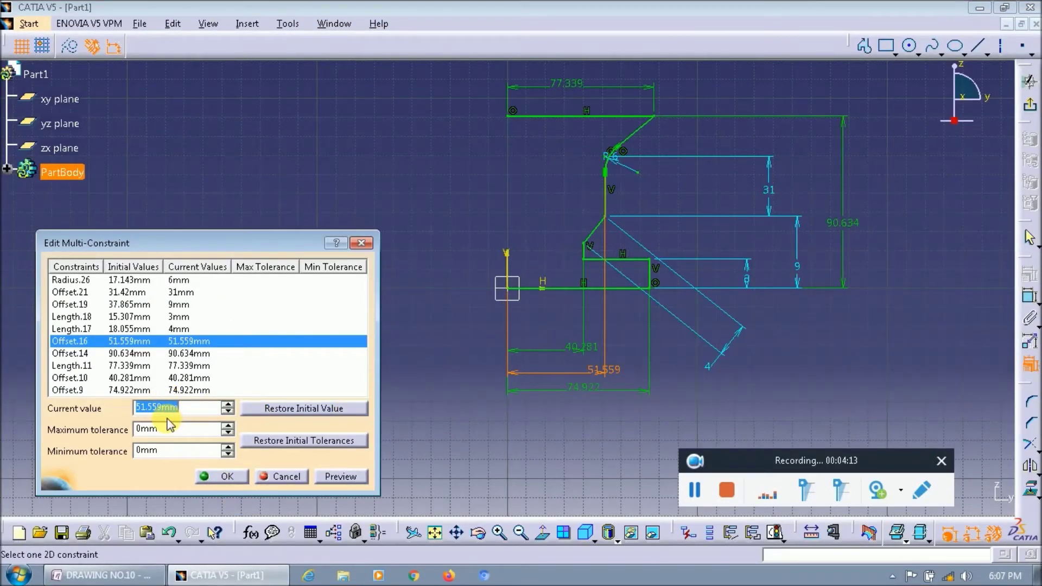
pyautogui.write('5.5')
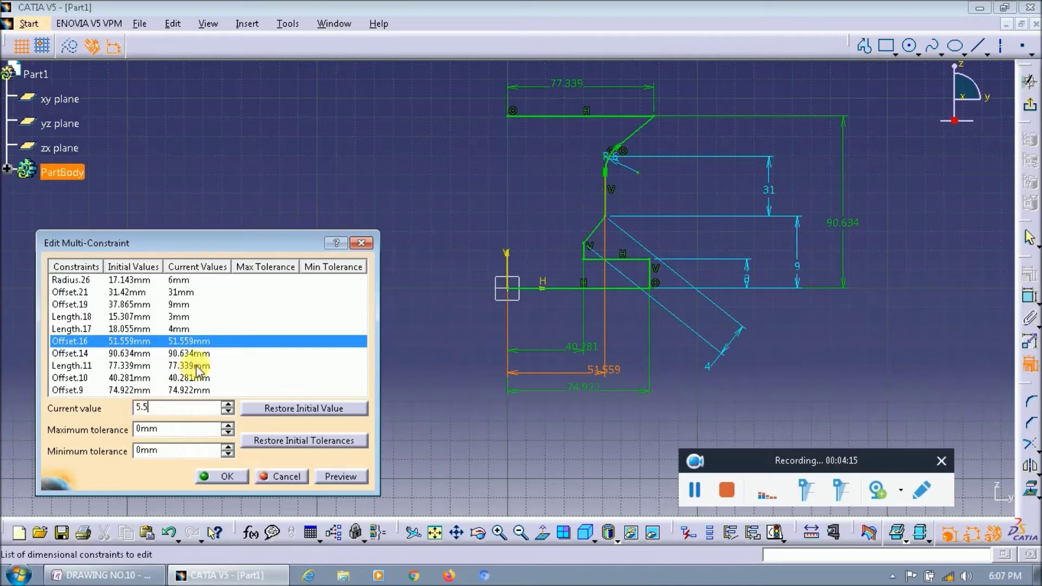
pyautogui.click(201, 354)
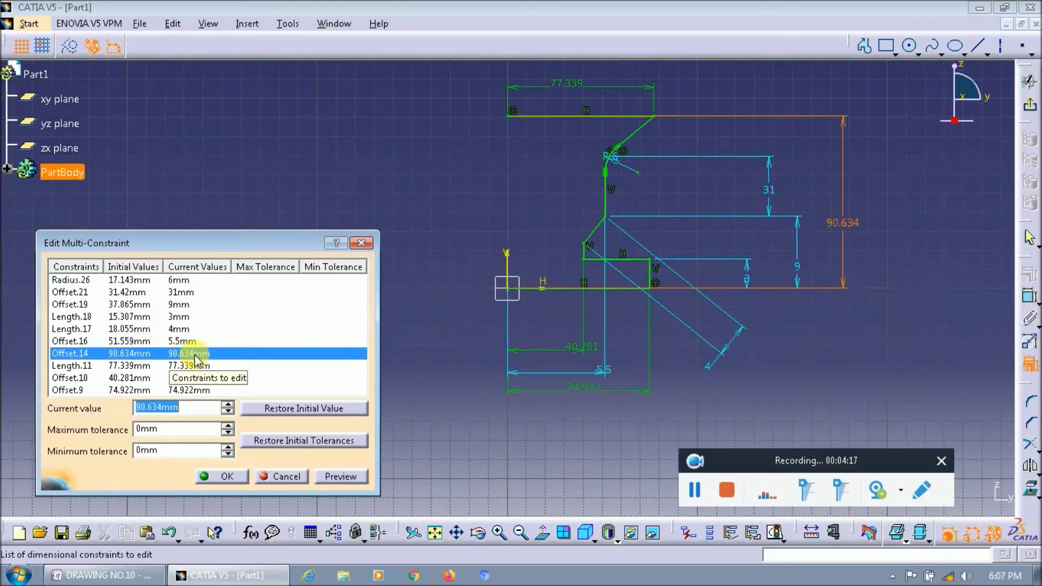
pyautogui.hotkey('alt', 'Tab')
pyautogui.hotkey('alt', 'Tab')
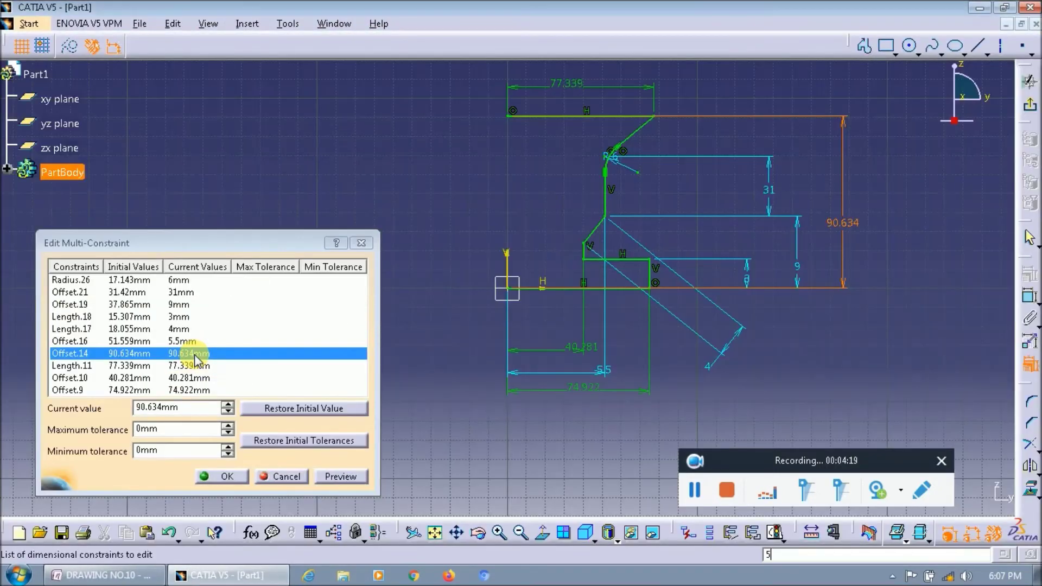
pyautogui.write('4')
pyautogui.click(207, 366)
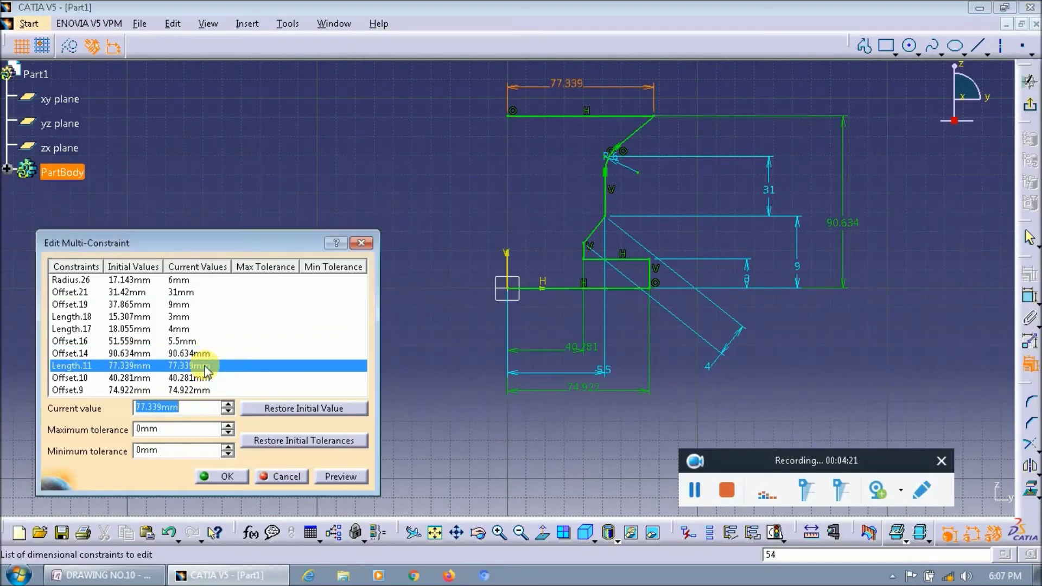
pyautogui.hotkey('alt', 'Tab')
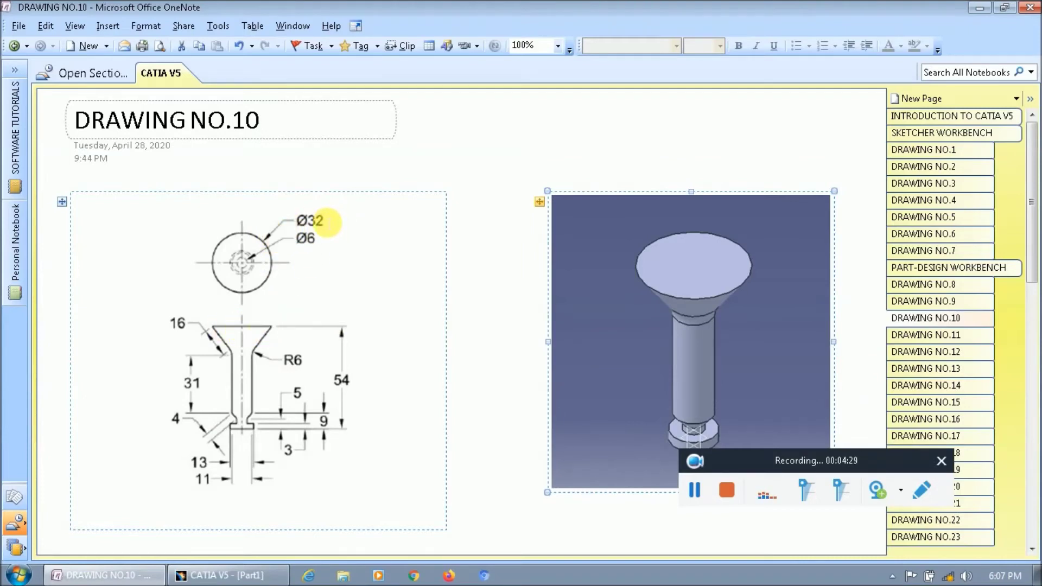
pyautogui.hotkey('alt', 'Tab')
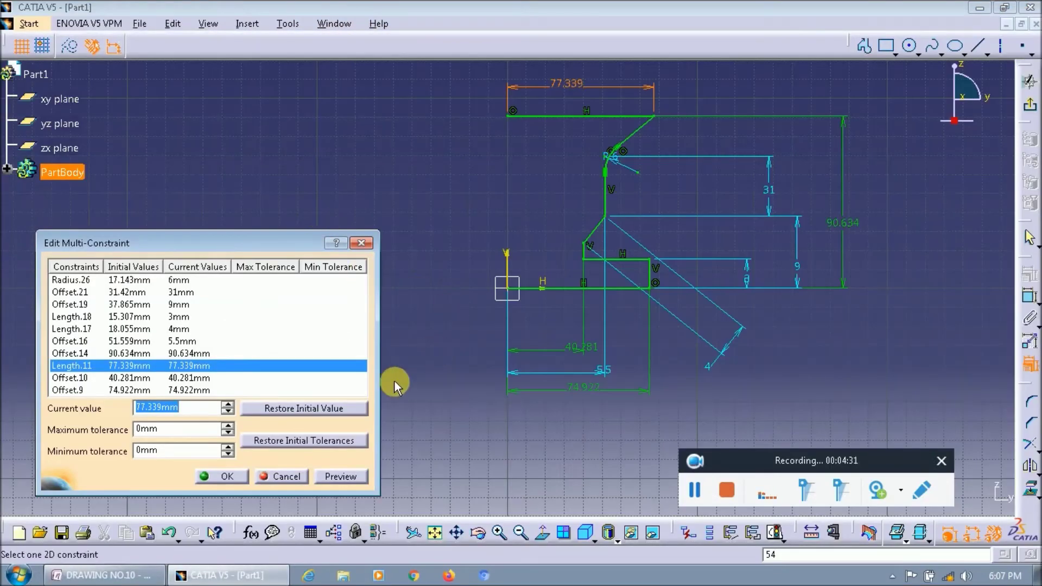
pyautogui.write('16')
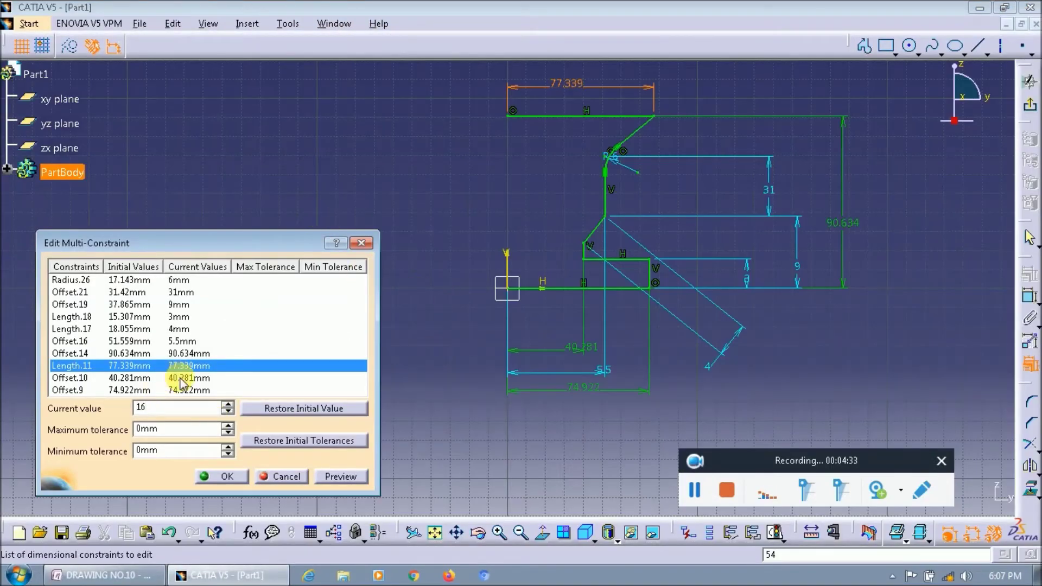
pyautogui.click(182, 378)
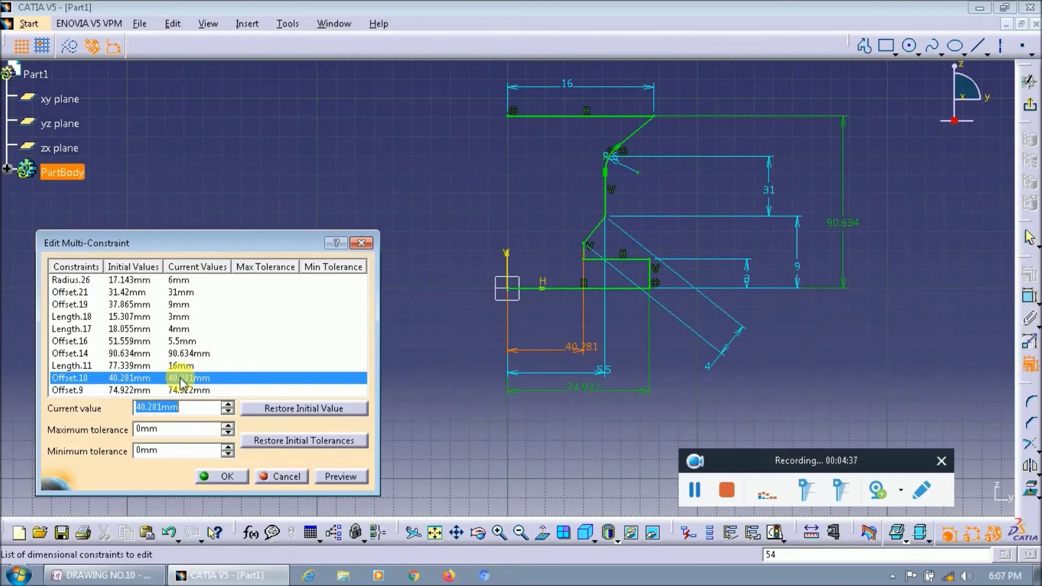
# Set Offset.10 to 3 mm and Offset.9 to 6.5 mm, preview, and apply all changes.
pyautogui.hotkey('alt', 'Tab')
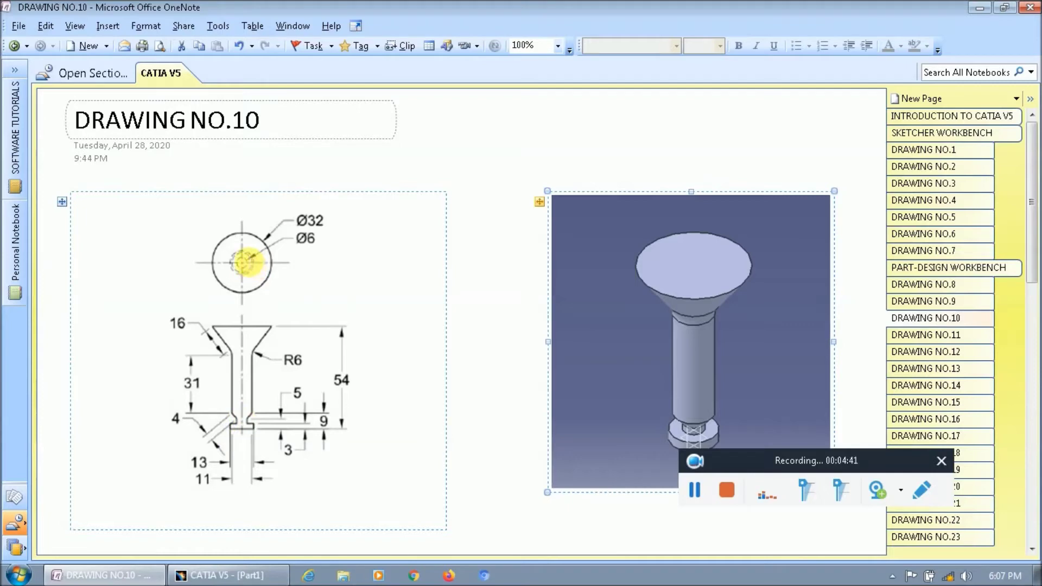
pyautogui.hotkey('alt', 'Tab')
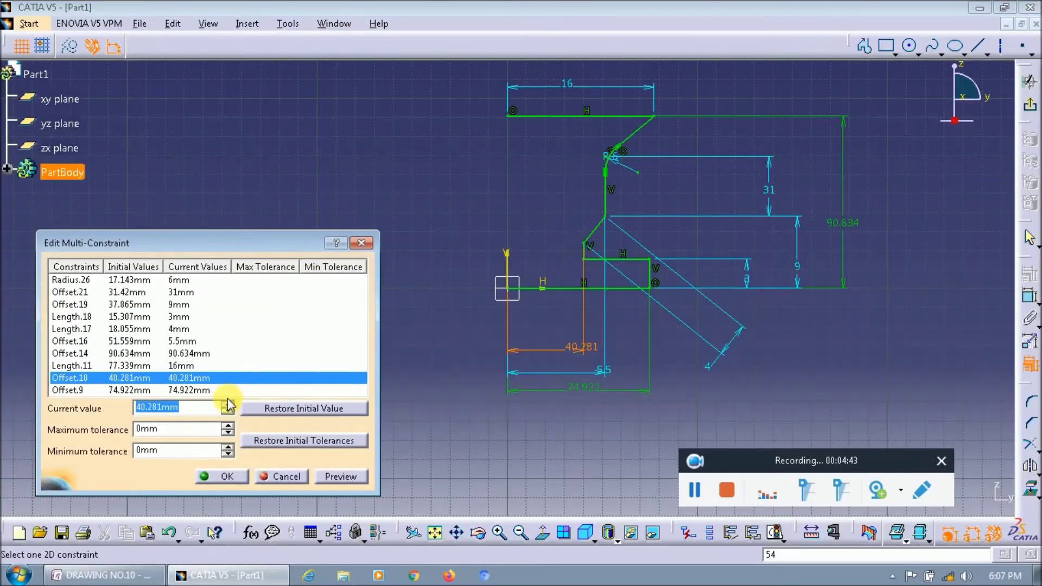
pyautogui.write('3')
pyautogui.click(200, 391)
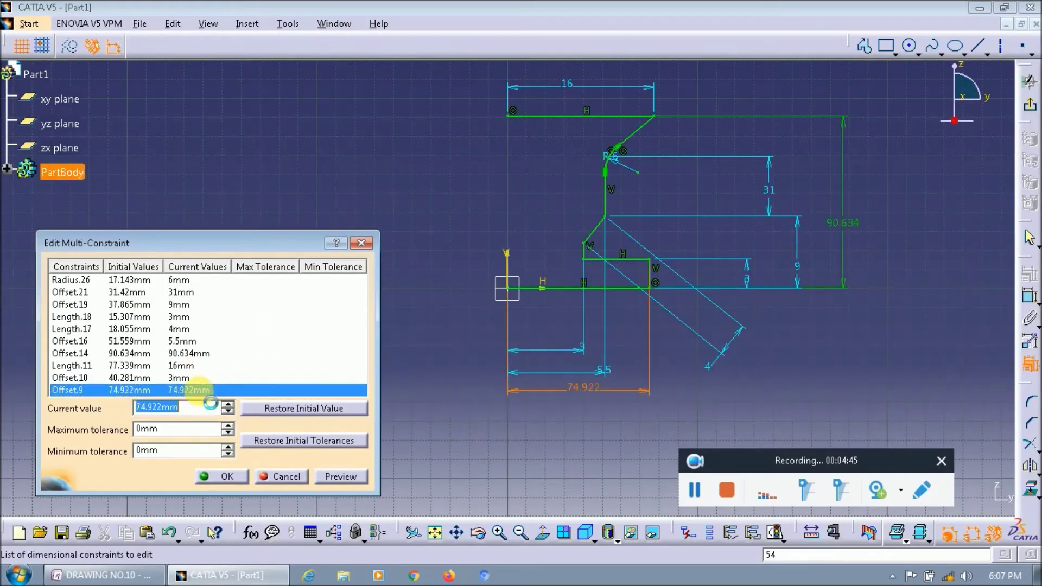
pyautogui.hotkey('alt', 'Tab')
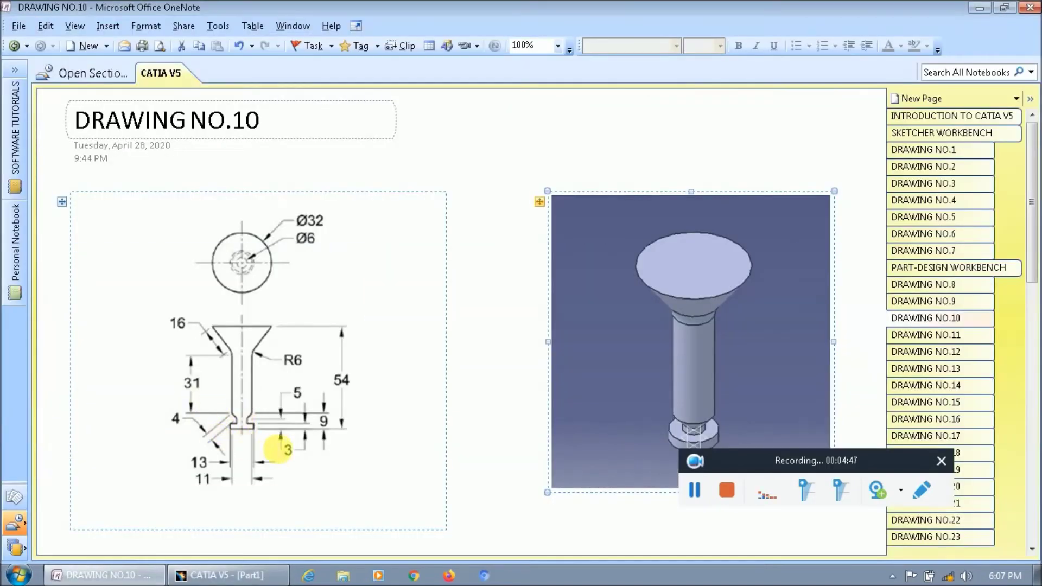
pyautogui.hotkey('alt', 'Tab')
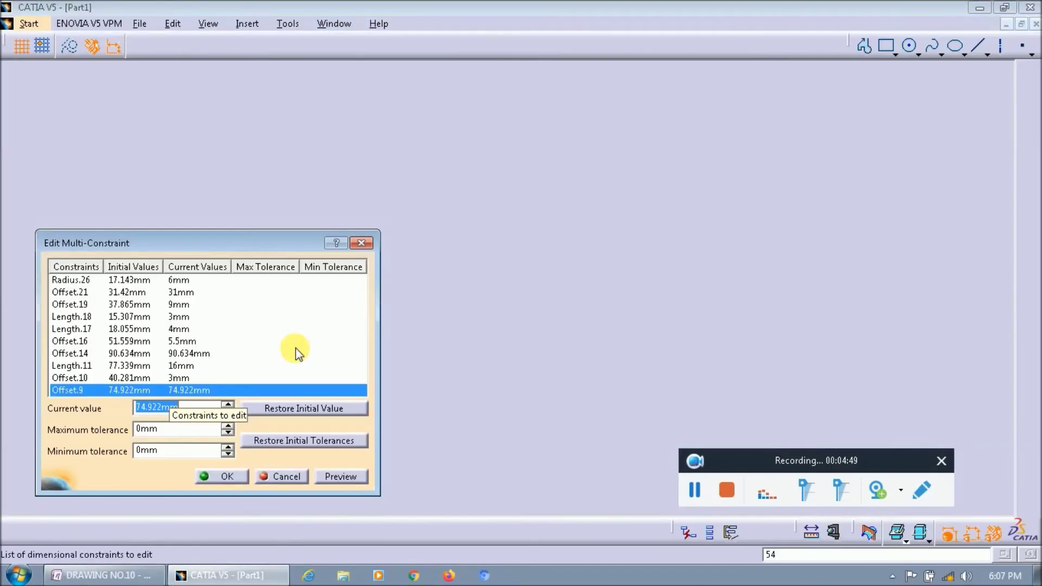
pyautogui.write('6.5')
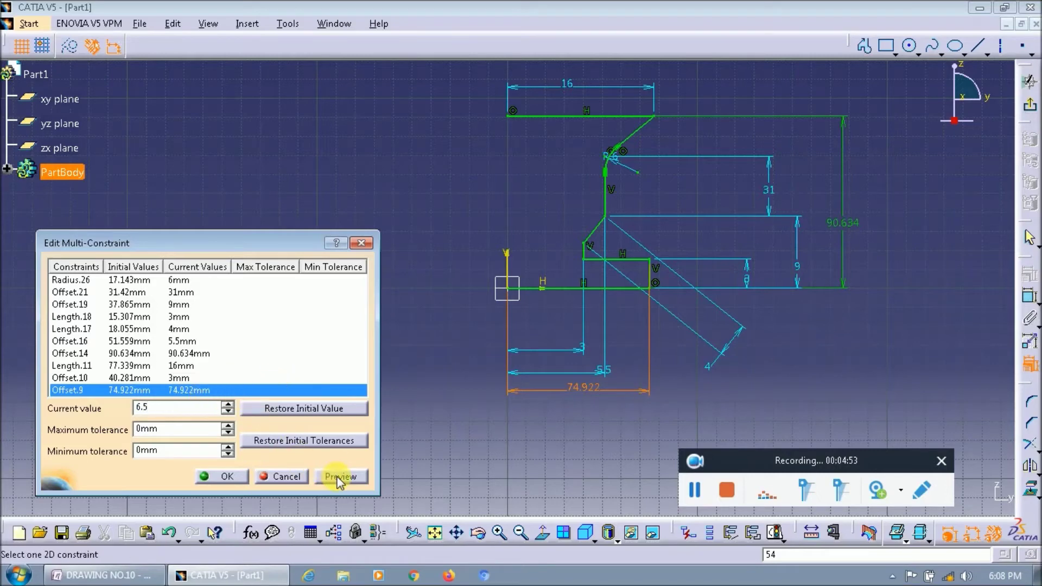
pyautogui.click(339, 477)
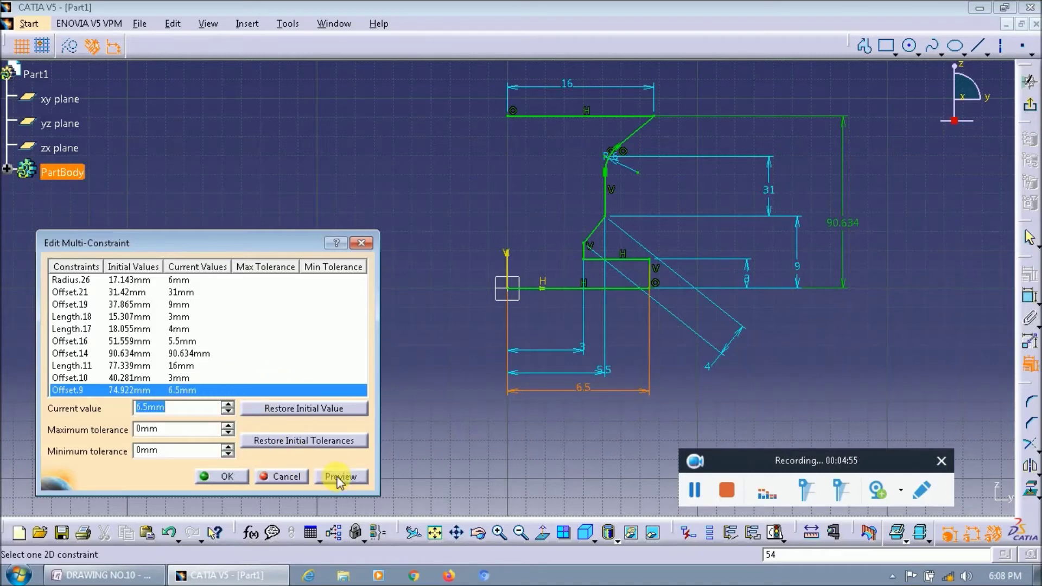
pyautogui.click(337, 478)
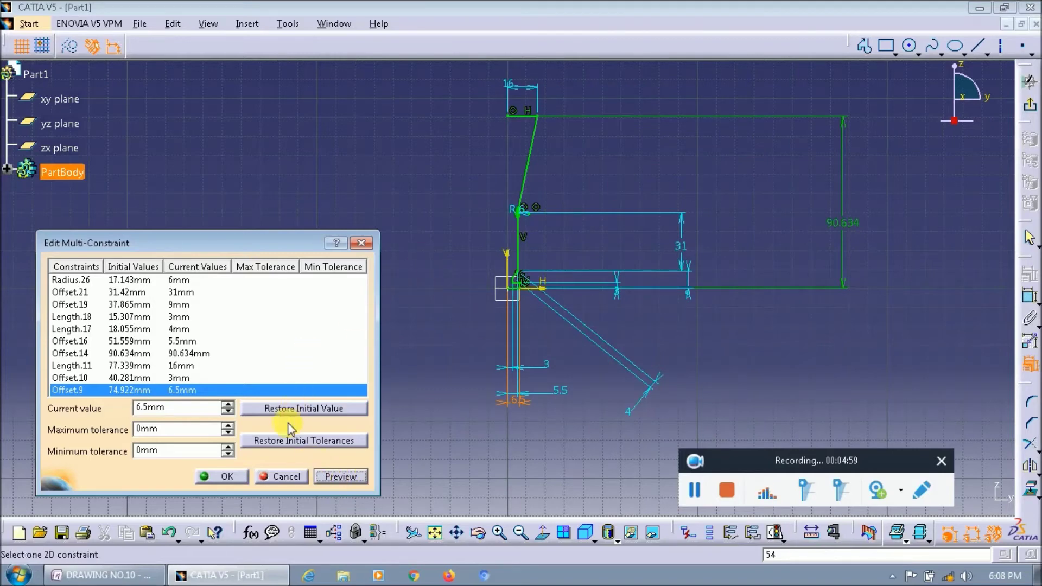
pyautogui.click(228, 477)
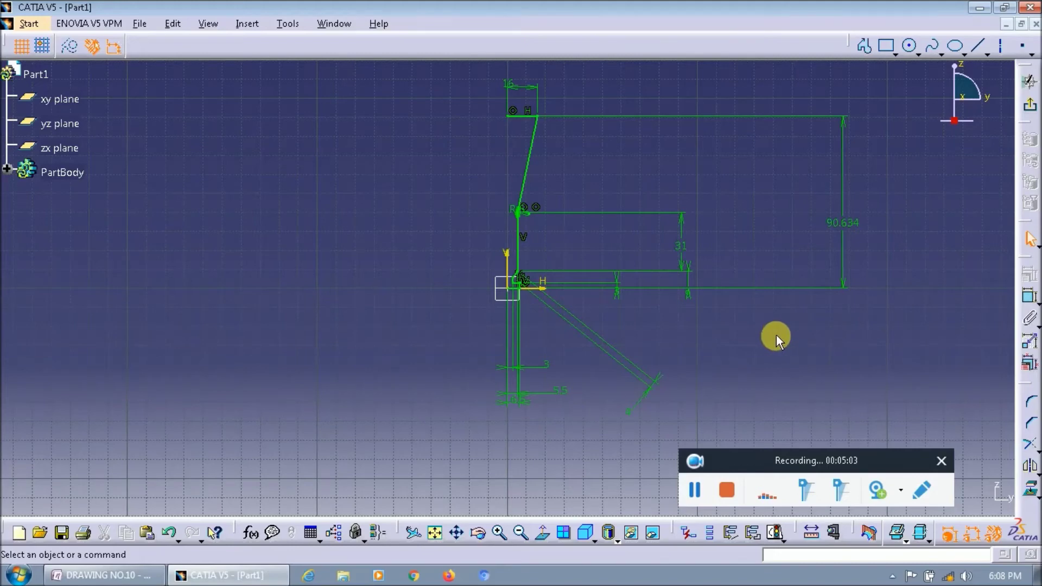
# Leave the sketch and revolve it 360° around the V direction into a shaft solid.
pyautogui.click(1030, 111)
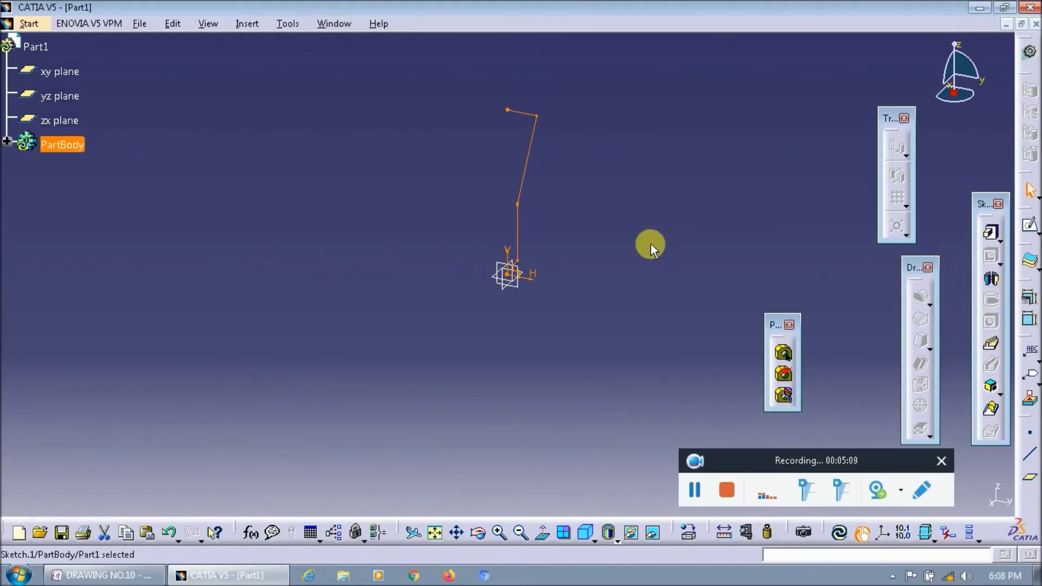
pyautogui.click(993, 280)
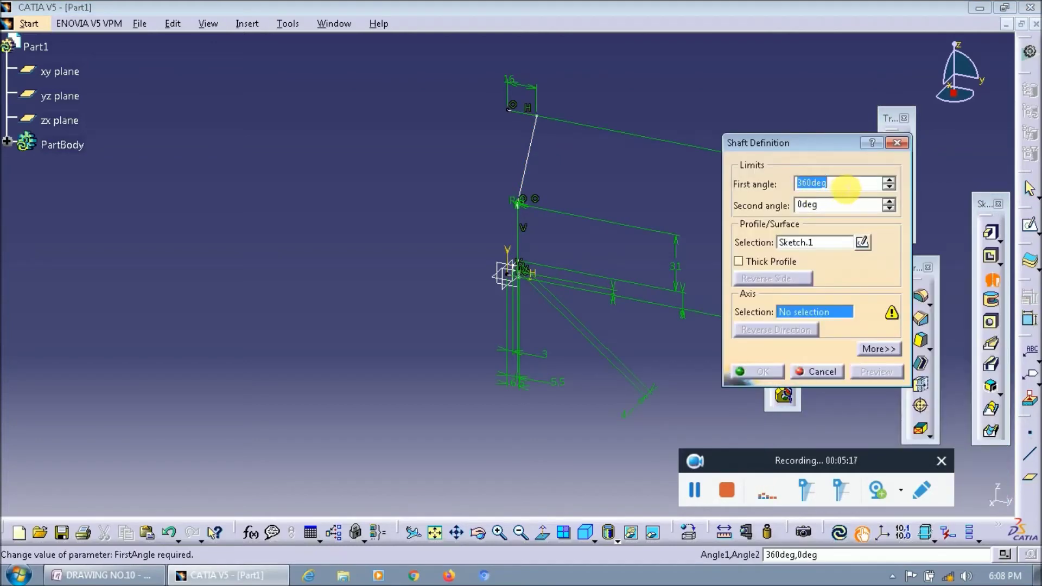
pyautogui.click(888, 180)
pyautogui.click(888, 180)
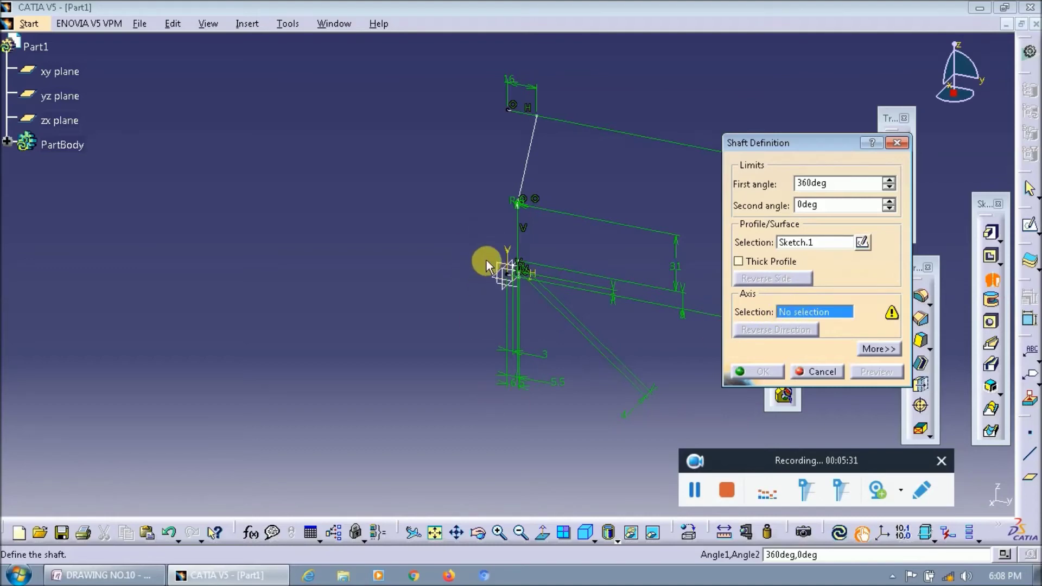
pyautogui.click(510, 253)
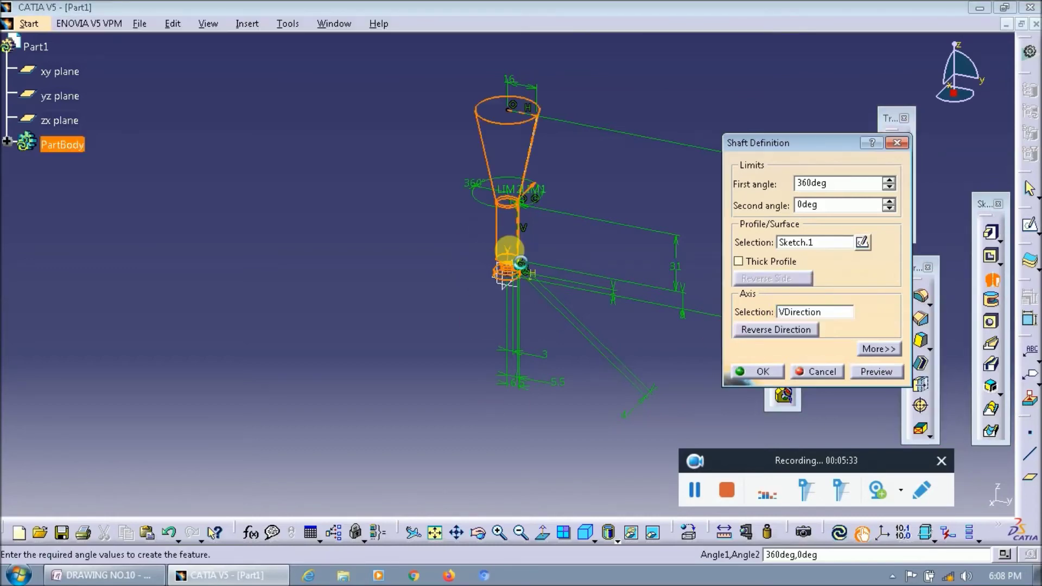
pyautogui.click(876, 372)
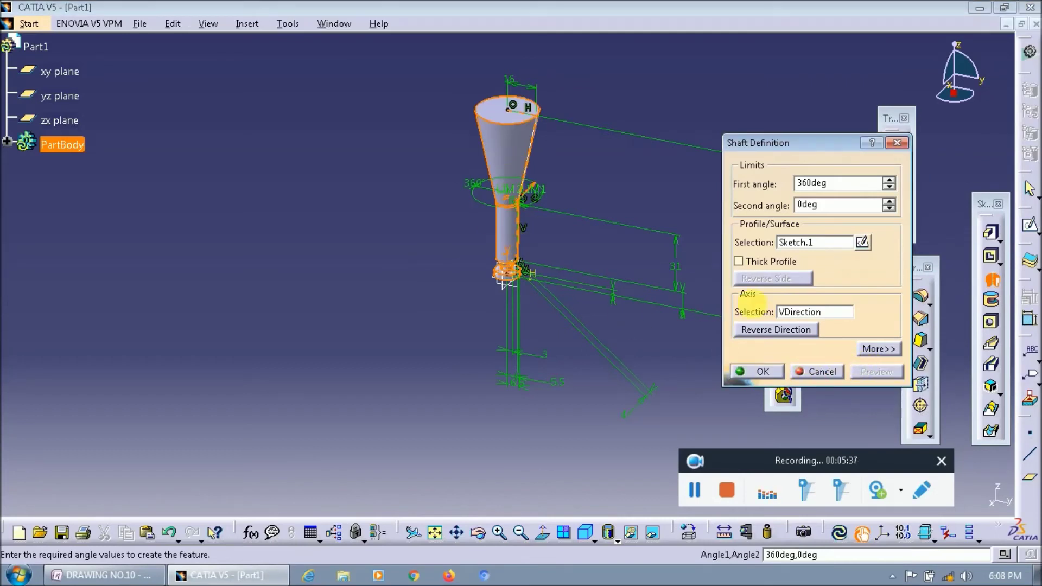
pyautogui.click(763, 371)
pyautogui.click(652, 180)
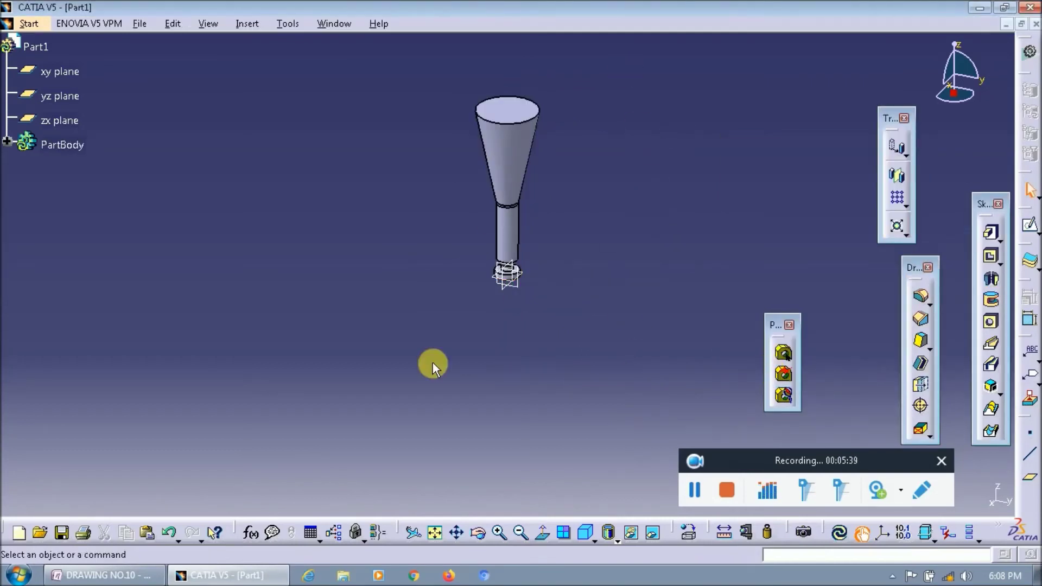
pyautogui.click(435, 533)
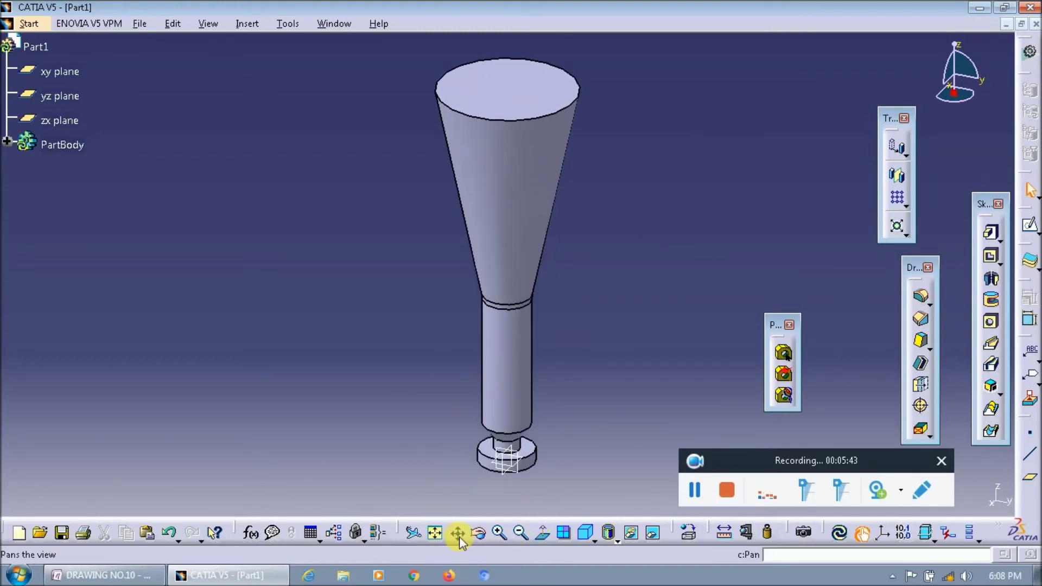
pyautogui.click(584, 534)
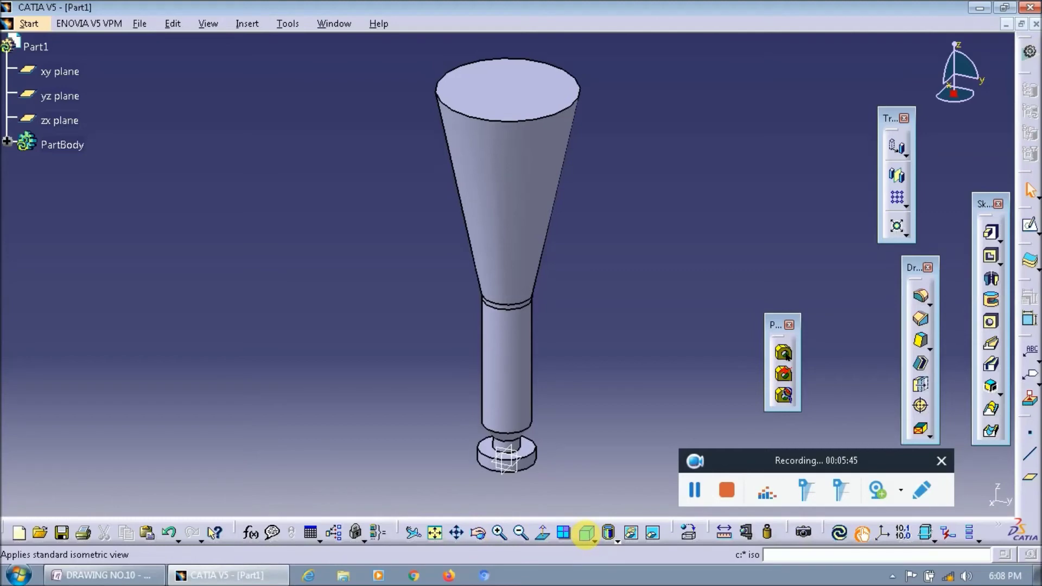
pyautogui.click(478, 533)
pyautogui.moveTo(547, 415)
pyautogui.mouseDown()
pyautogui.moveTo(647, 102)
pyautogui.moveTo(656, 282)
pyautogui.moveTo(448, 339)
pyautogui.moveTo(689, 273)
pyautogui.moveTo(465, 288)
pyautogui.moveTo(472, 349)
pyautogui.moveTo(733, 267)
pyautogui.moveTo(572, 317)
pyautogui.moveTo(653, 333)
pyautogui.moveTo(711, 228)
pyautogui.moveTo(564, 331)
pyautogui.mouseUp()
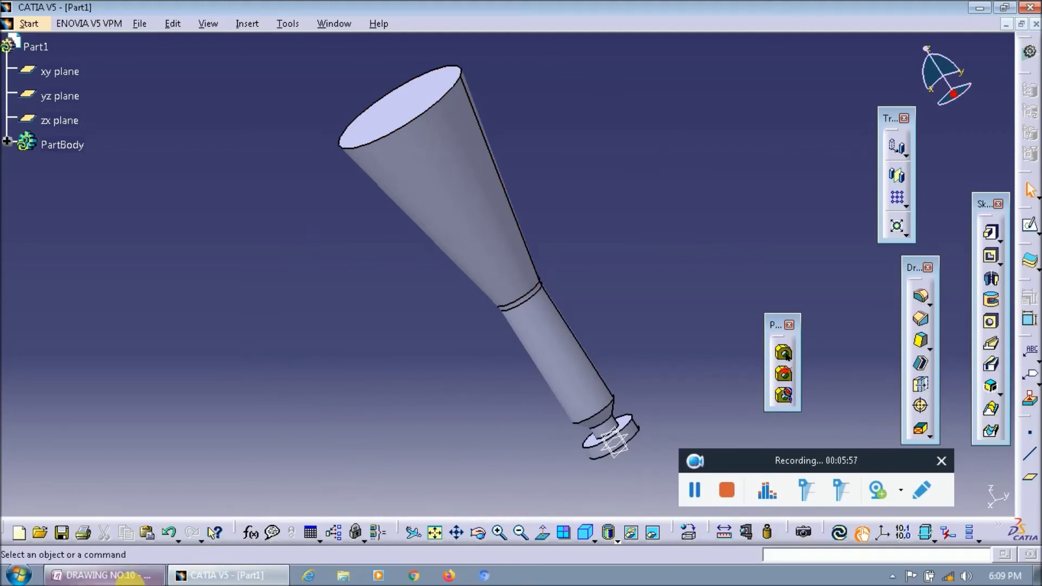
pyautogui.click(104, 575)
pyautogui.click(198, 576)
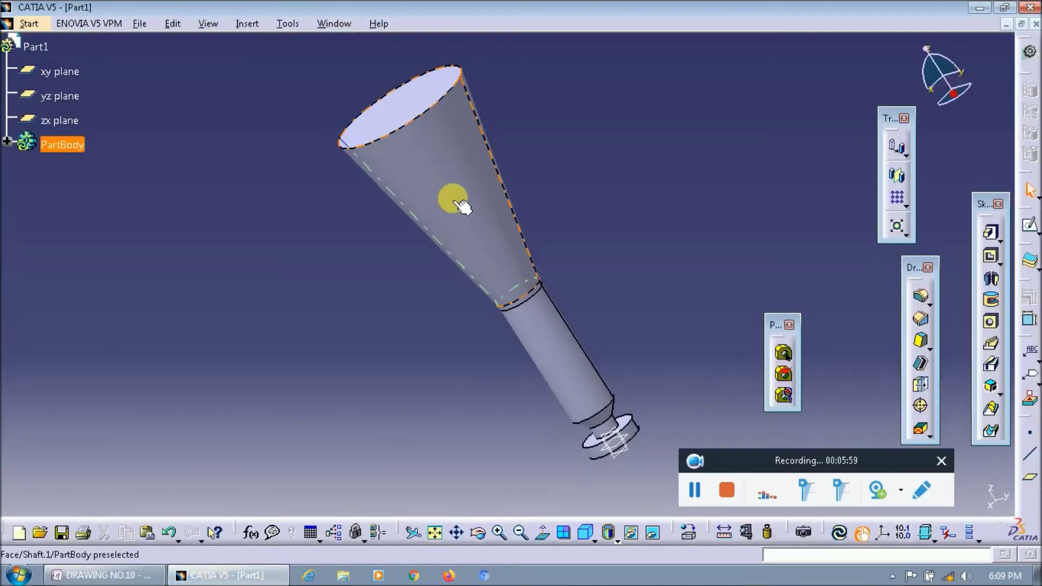
# Reopen Sketch.1 for editing, compare with the OneNote reference, and zoom out.
pyautogui.click(6, 141)
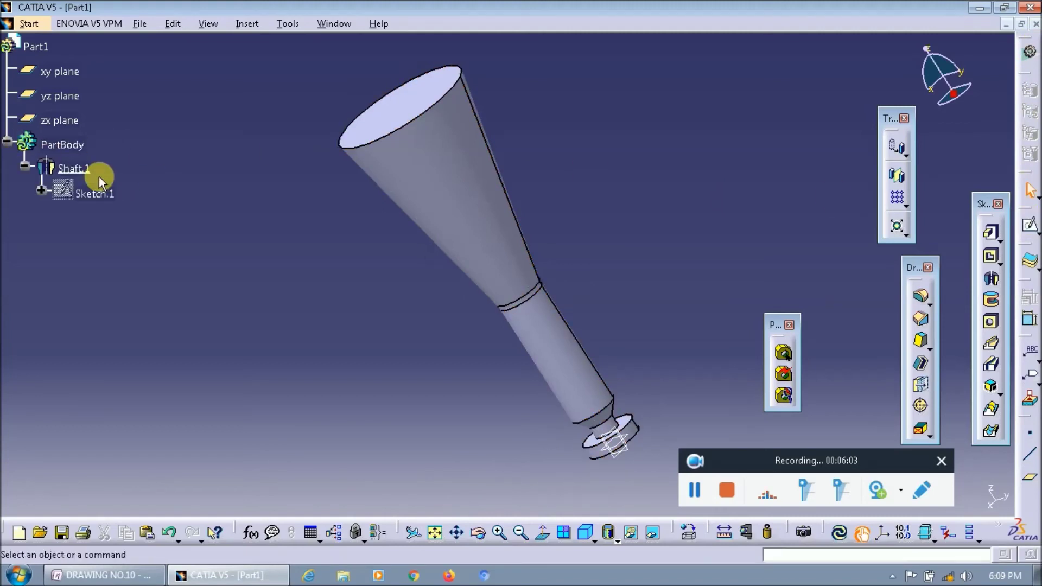
pyautogui.click(95, 193)
pyautogui.click(1029, 224)
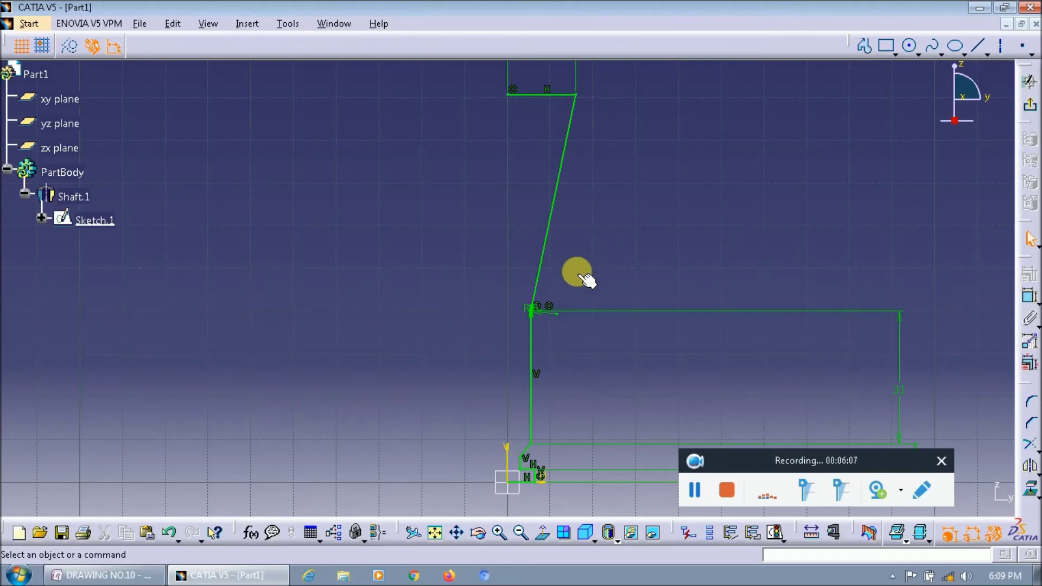
pyautogui.hotkey('alt', 'Tab')
pyautogui.hotkey('alt', 'Tab')
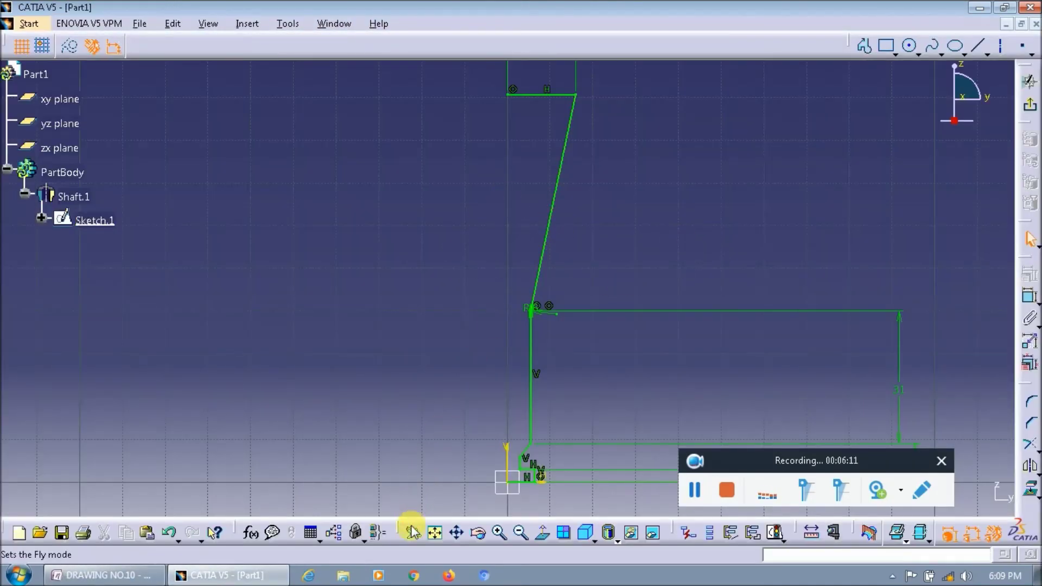
pyautogui.click(521, 532)
pyautogui.click(520, 533)
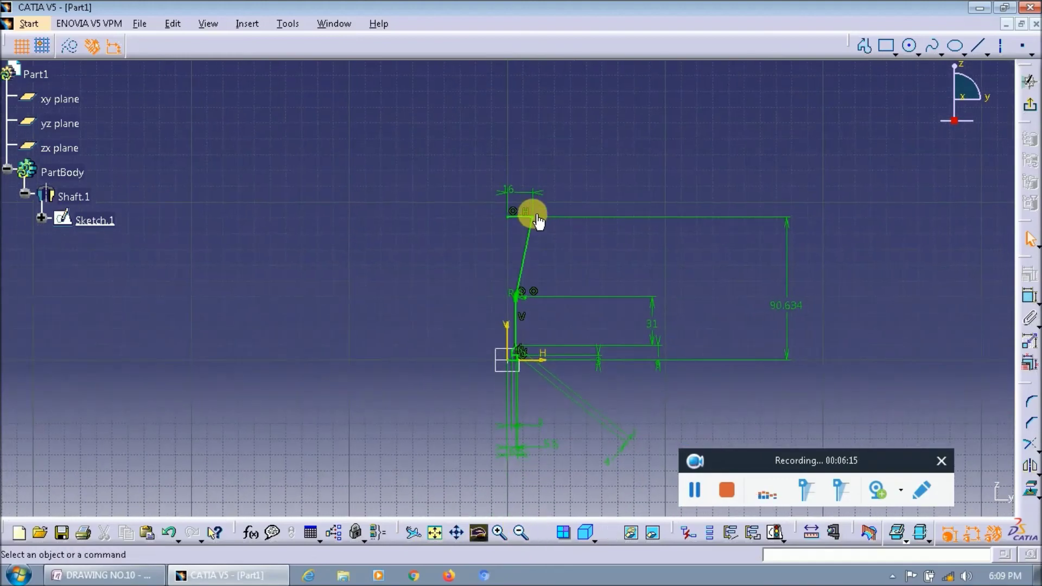
# Add a length dimension to the slanted head line and delete the 90.634 offset dimension.
pyautogui.click(1026, 295)
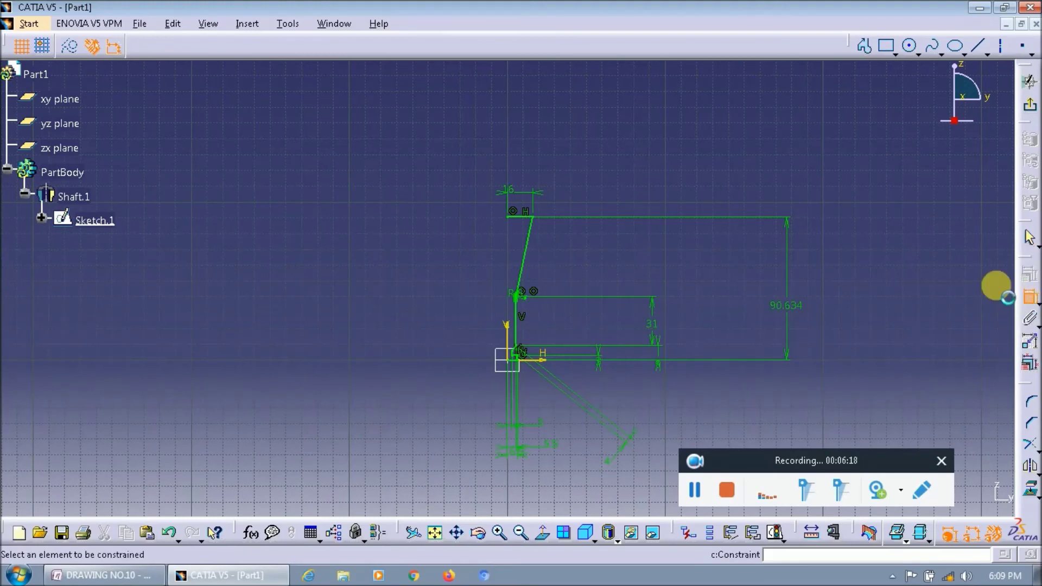
pyautogui.click(525, 260)
pyautogui.click(590, 256)
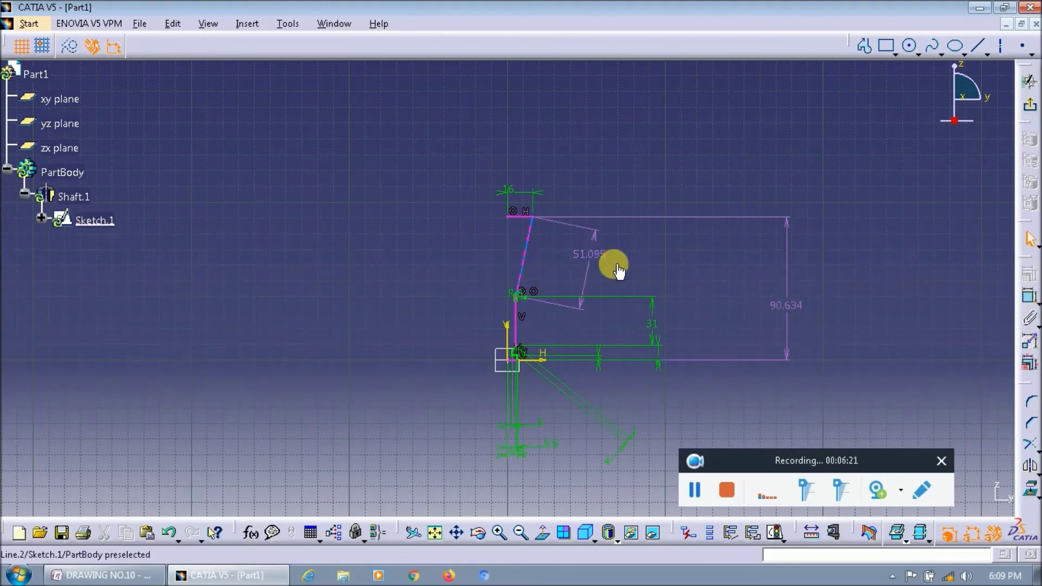
pyautogui.rightClick(785, 261)
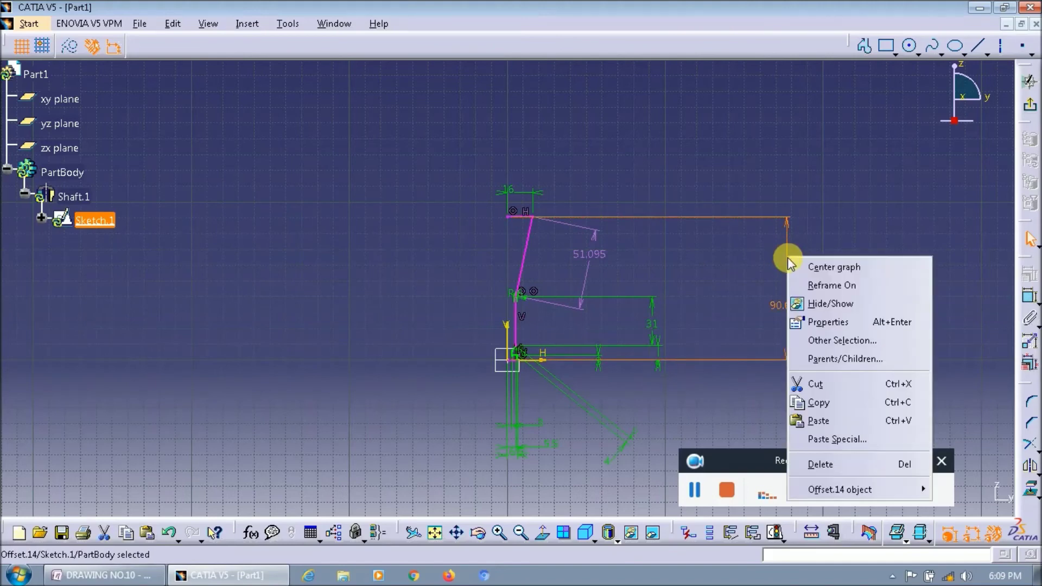
pyautogui.click(835, 464)
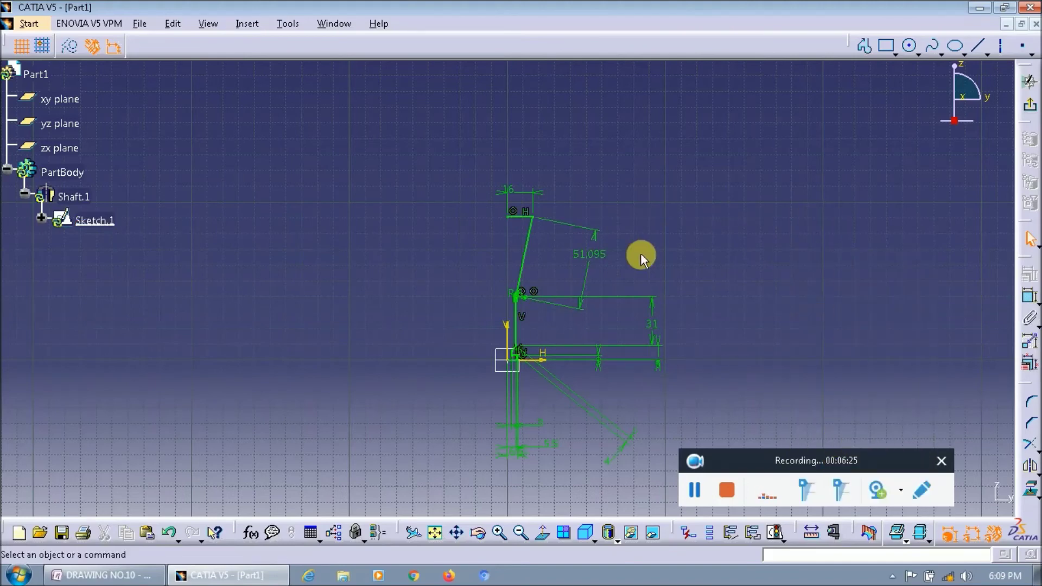
# Change the slanted line's 51.095 length to 16 per the reference drawing.
pyautogui.doubleClick(596, 261)
pyautogui.hotkey('alt', 'Tab')
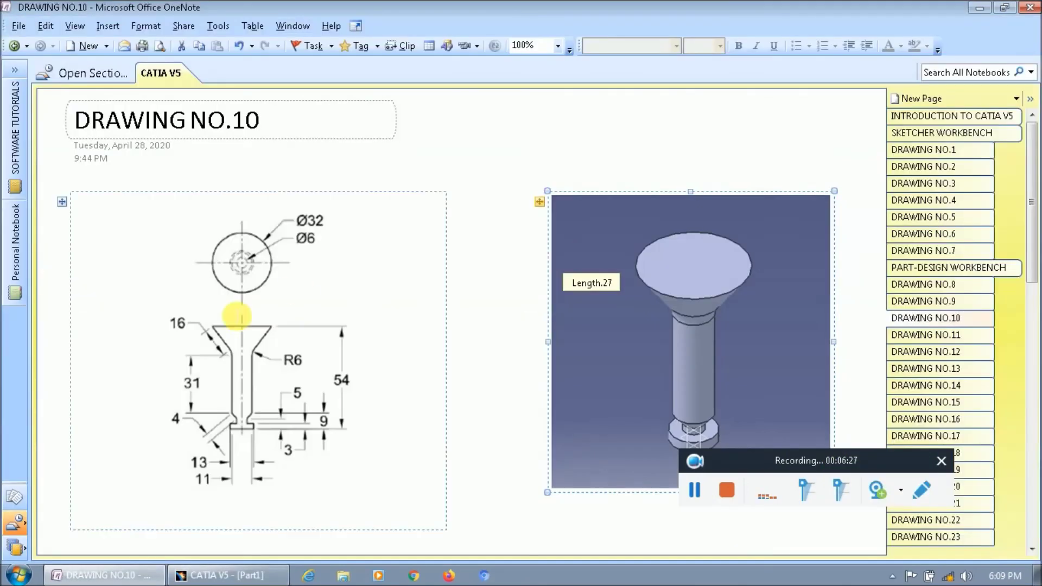
pyautogui.hotkey('alt', 'Tab')
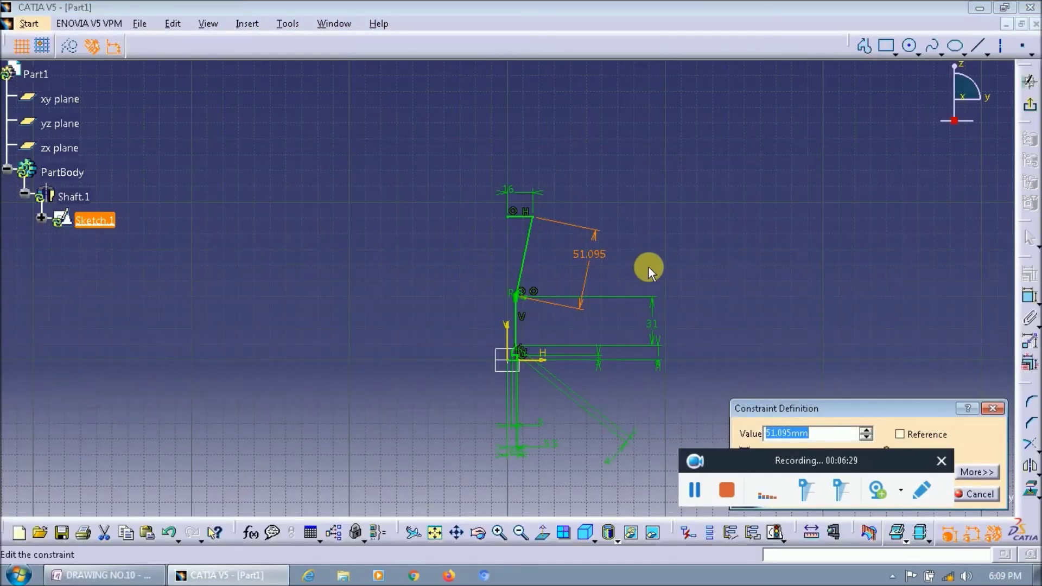
pyautogui.press('Return')
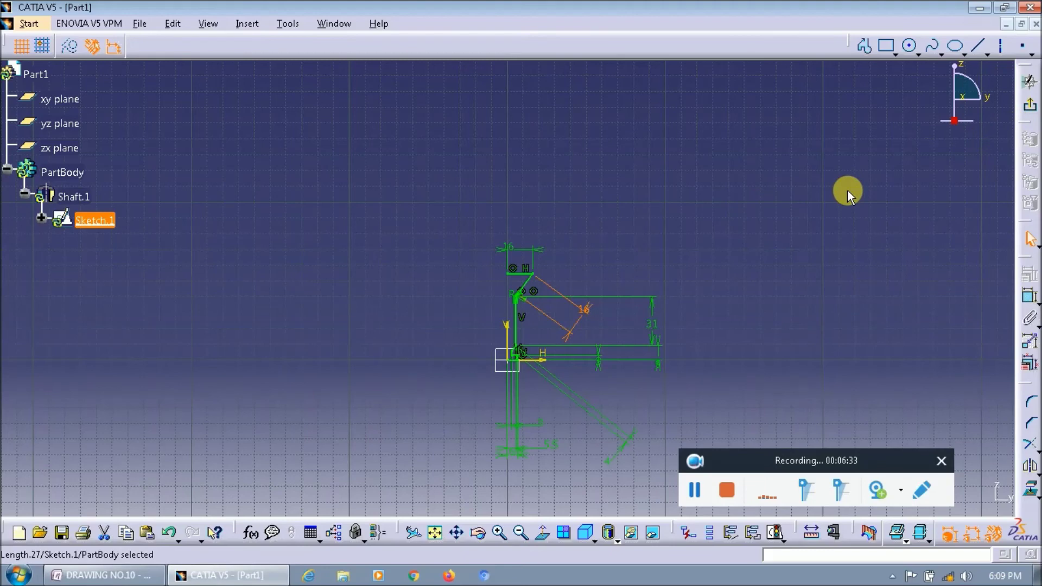
pyautogui.hotkey('alt', 'Tab')
pyautogui.hotkey('alt', 'Tab')
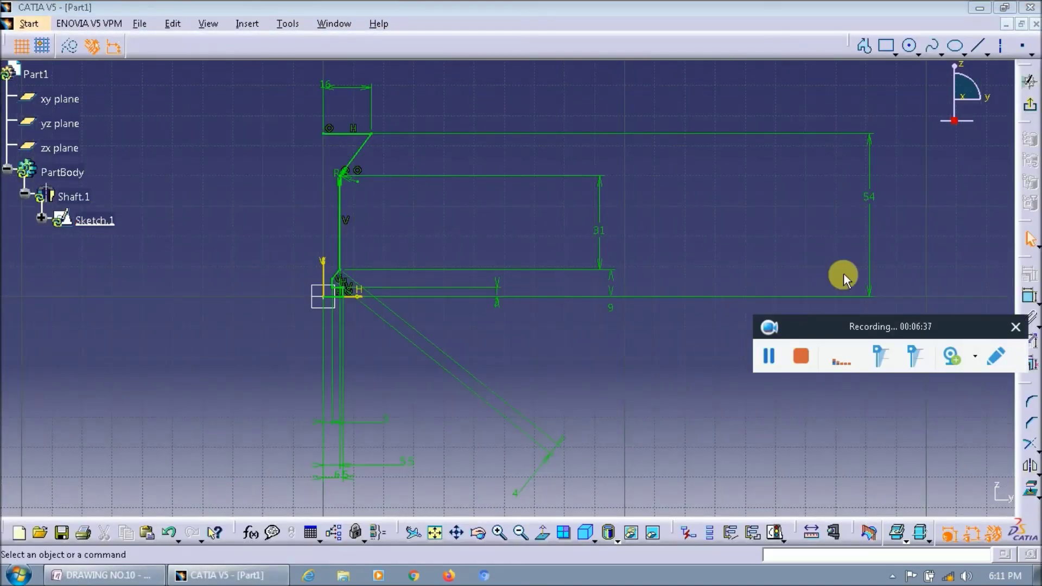
# Exit the sketcher and create Shaft.2 revolving Sketch.1 360° about the Z Axis.
pyautogui.click(1030, 109)
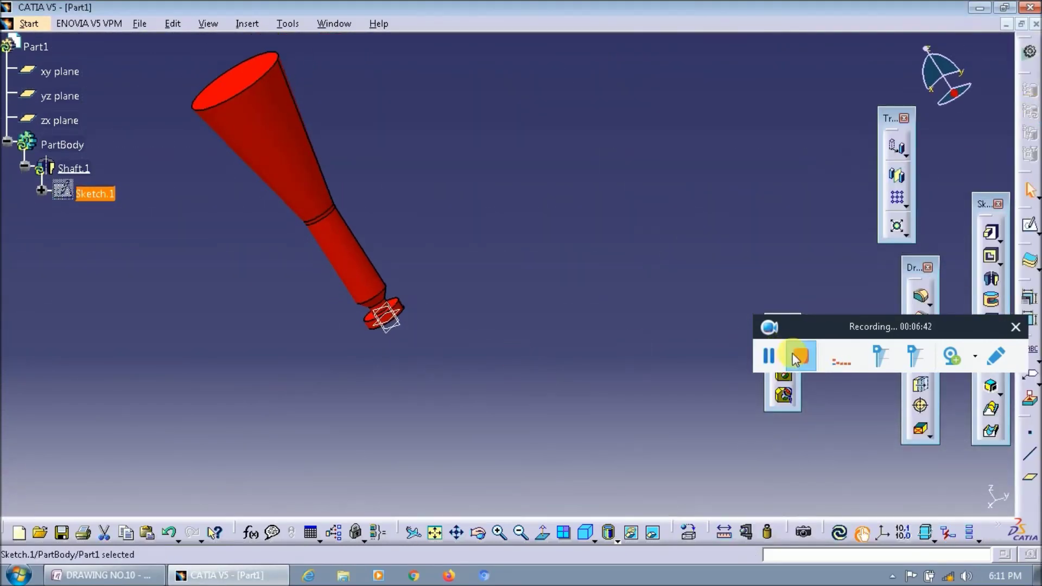
pyautogui.moveTo(770, 365); pyautogui.dragTo(432, 453)
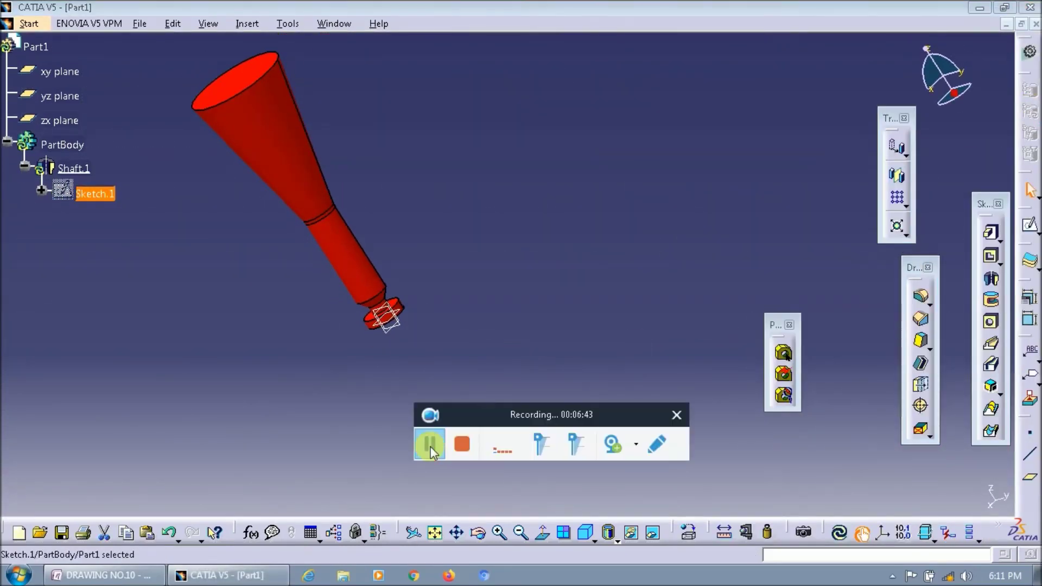
pyautogui.moveTo(484, 423); pyautogui.dragTo(422, 438)
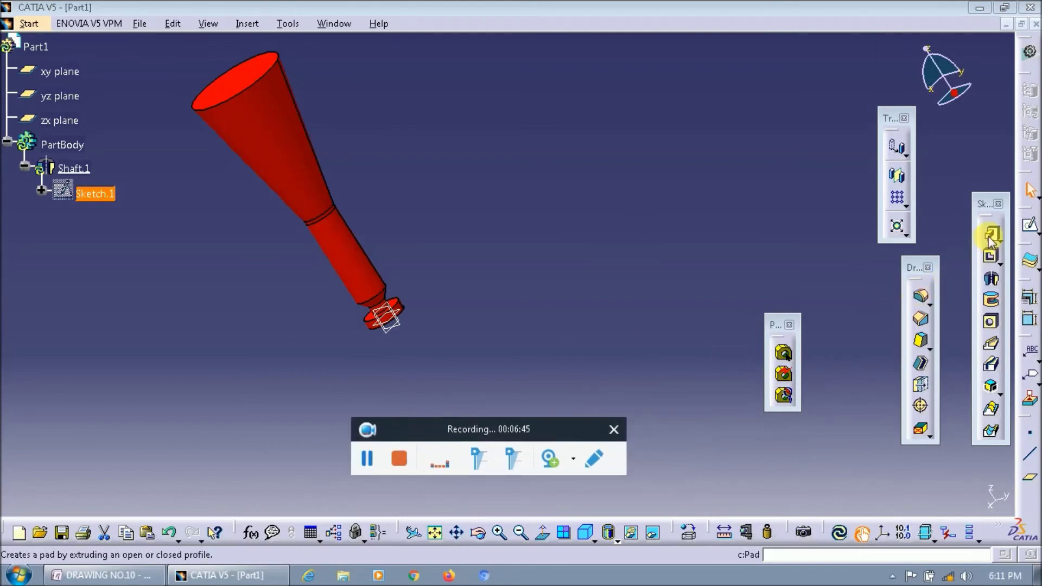
pyautogui.click(991, 279)
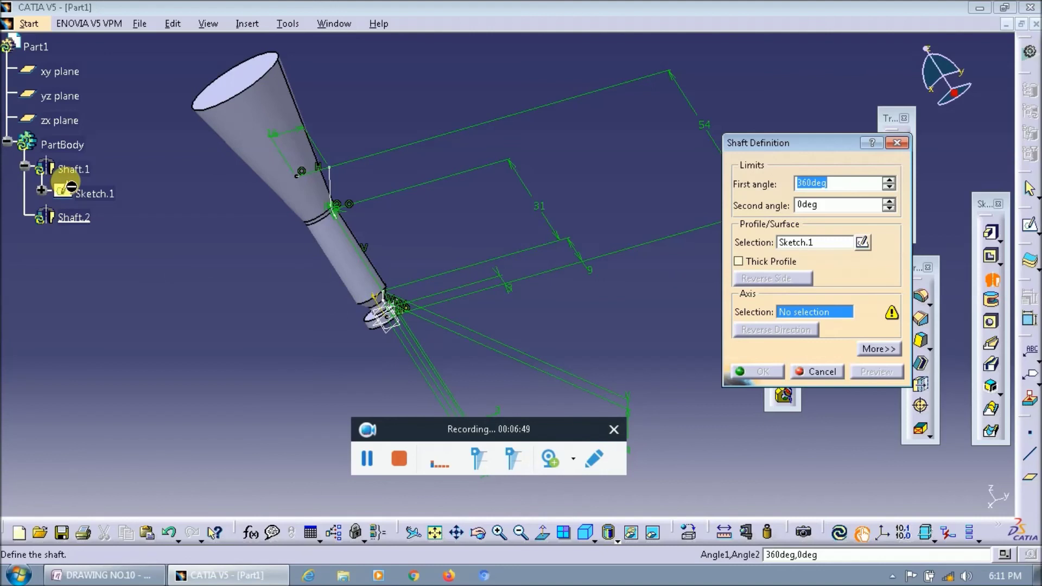
pyautogui.click(820, 243)
pyautogui.click(834, 315)
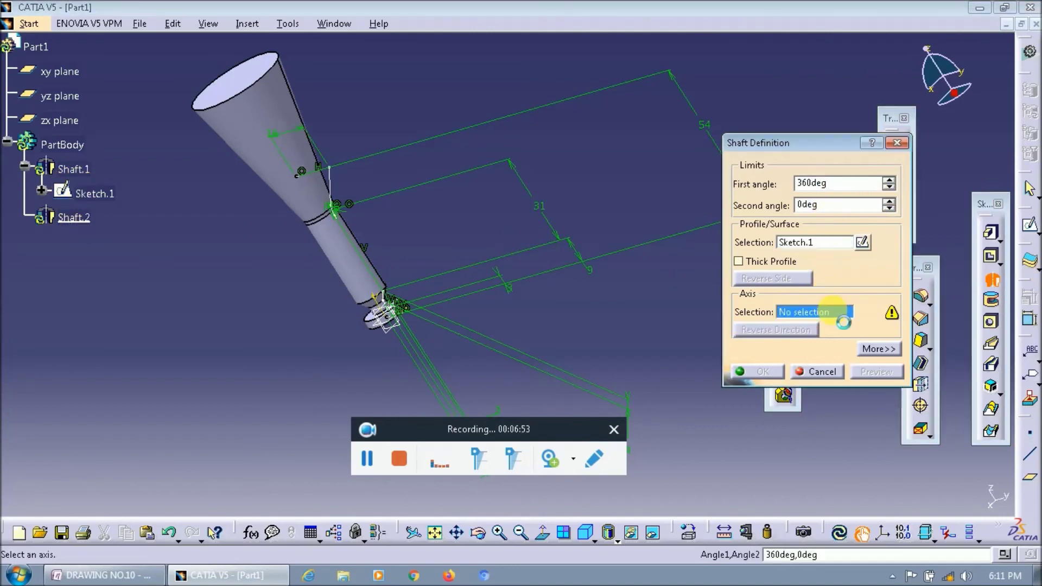
pyautogui.rightClick(824, 314)
pyautogui.click(841, 377)
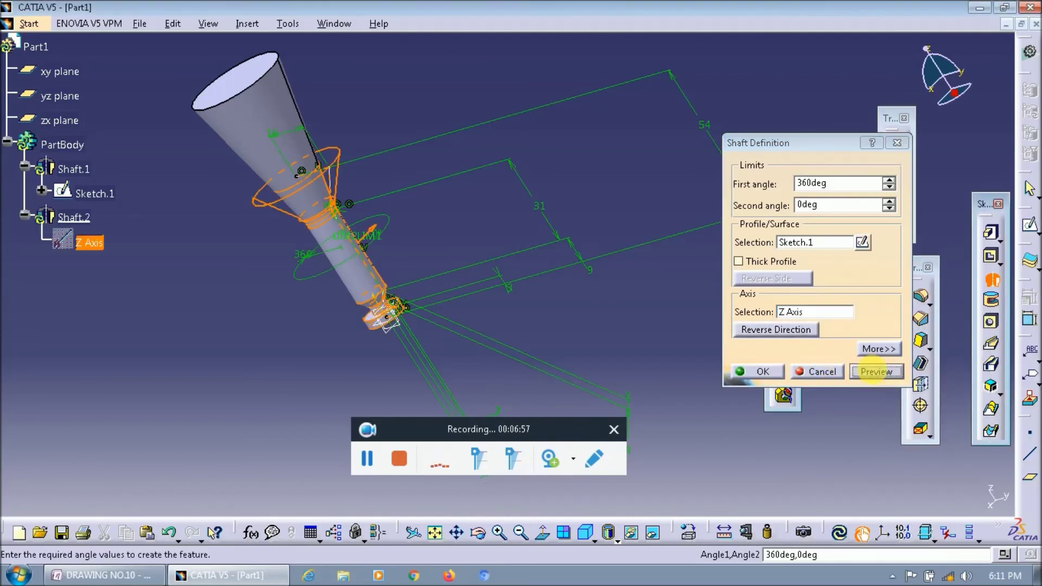
pyautogui.click(876, 371)
pyautogui.click(638, 324)
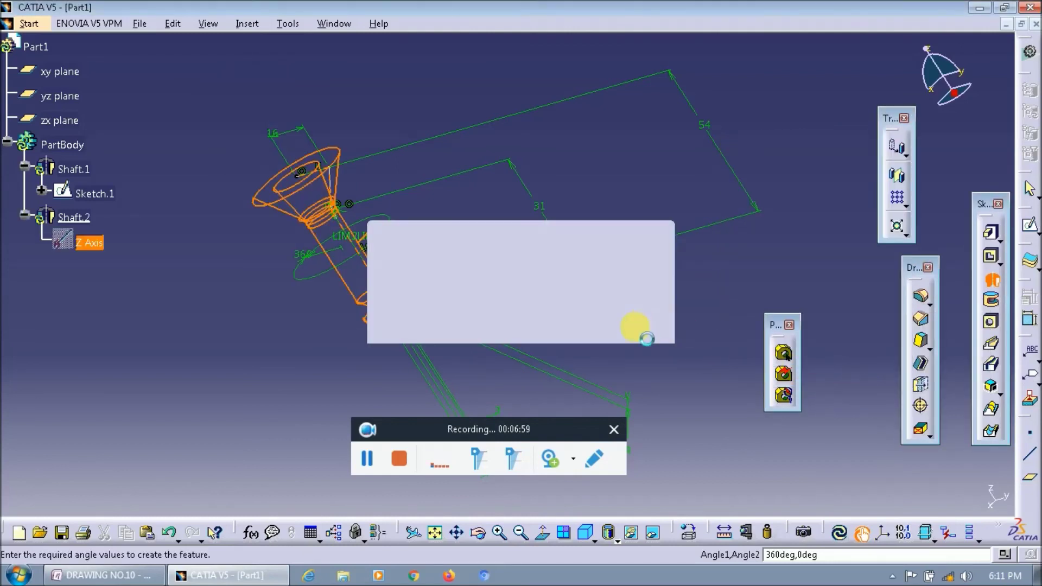
pyautogui.click(779, 371)
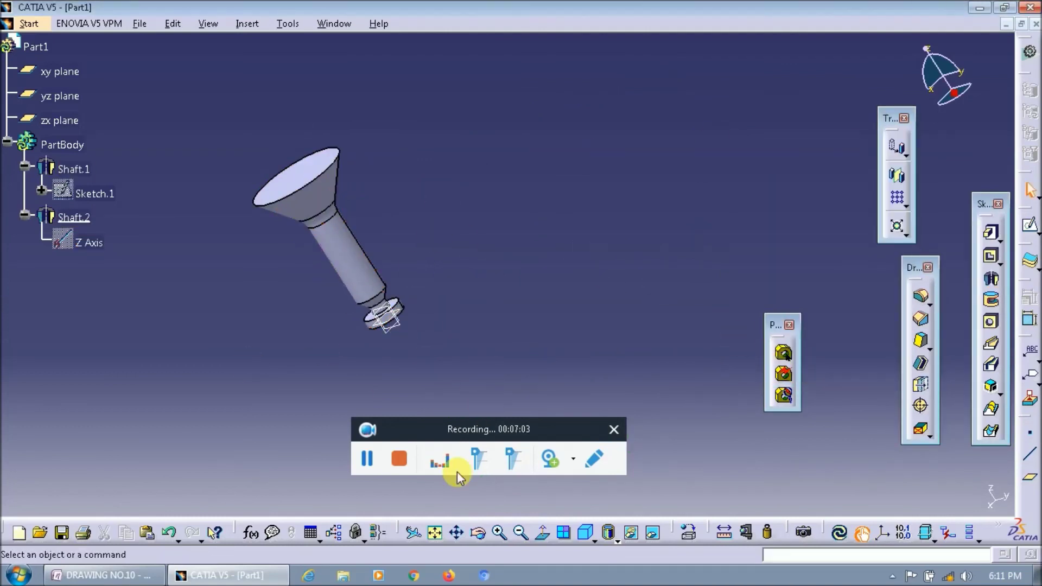
pyautogui.click(444, 535)
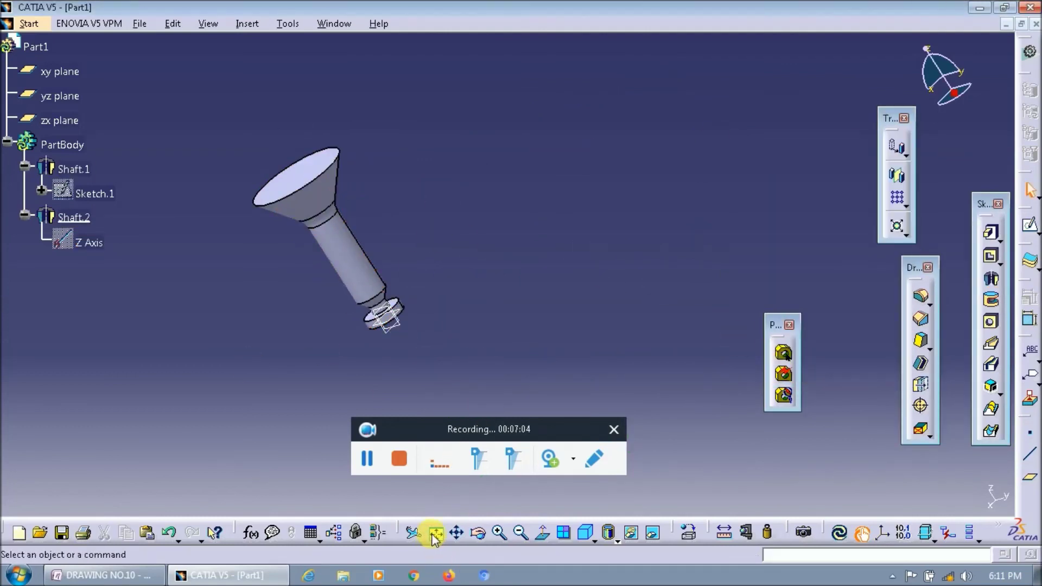
pyautogui.click(585, 535)
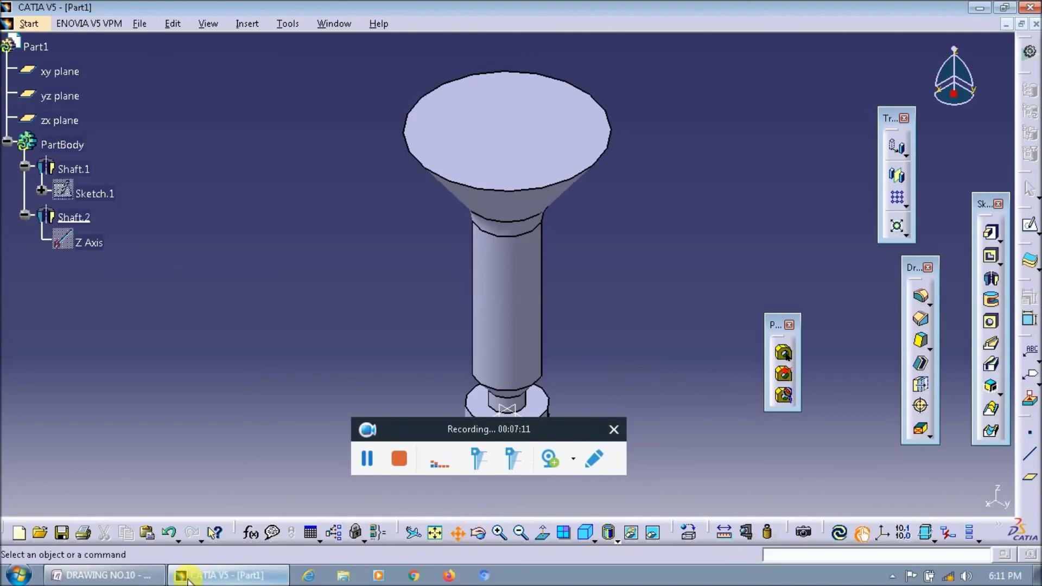
pyautogui.click(103, 575)
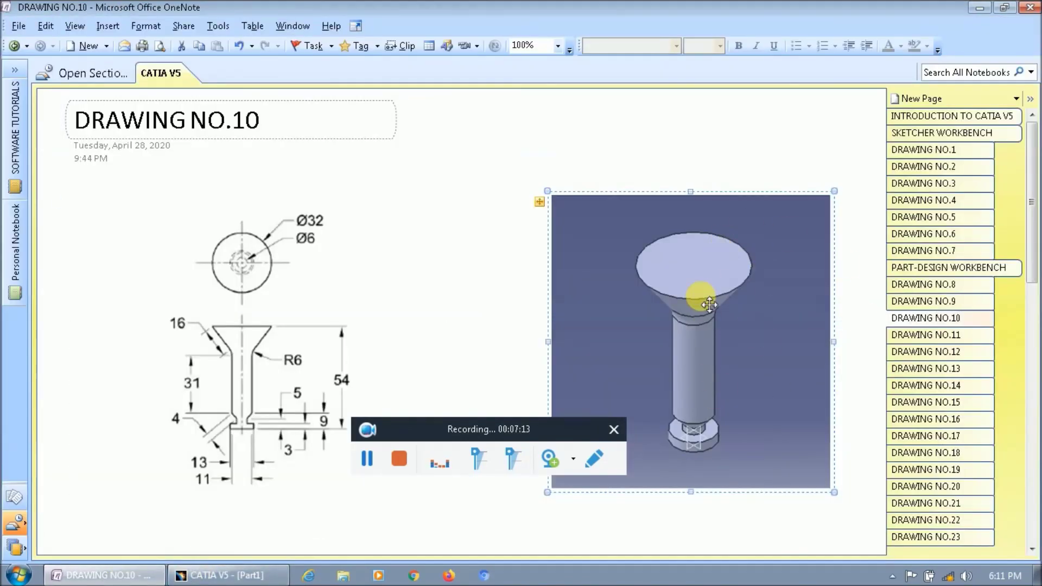
pyautogui.click(292, 569)
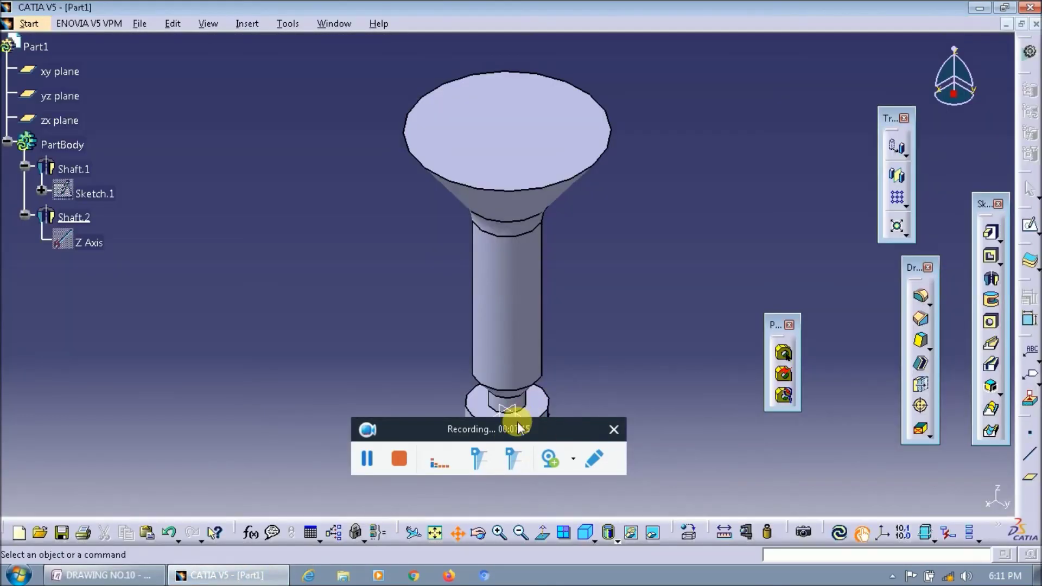